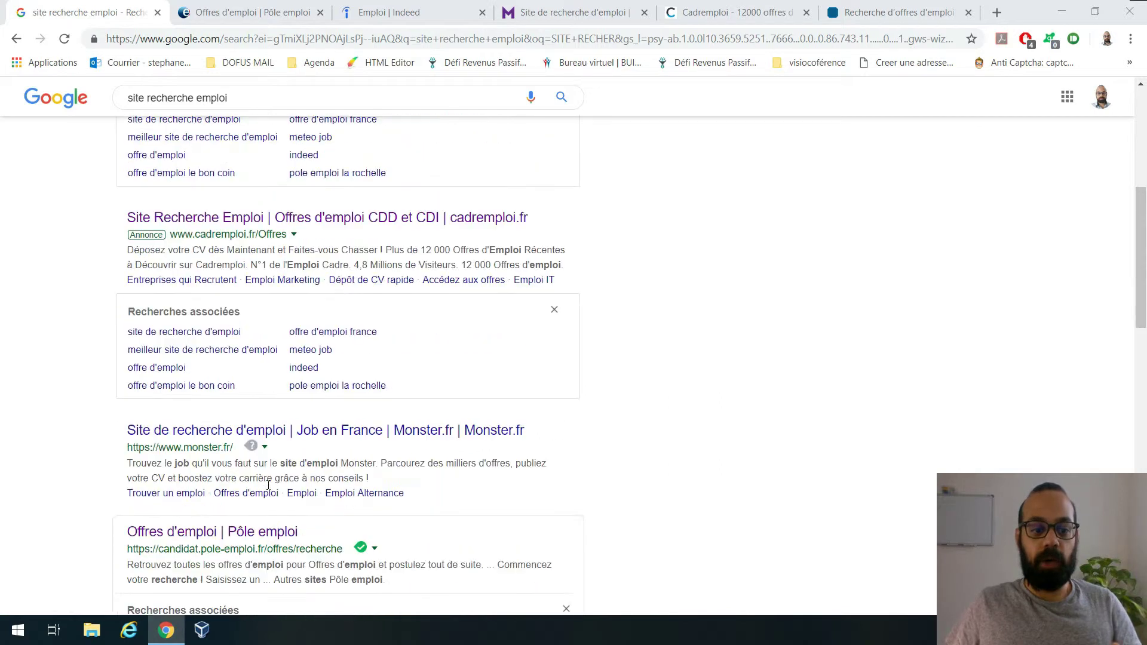
Scroll the 'site recherche emploi' results down to the Monster and Pôle emploi links and back up.
{"action": "scroll", "coordinate": [185, 475], "scroll_direction": "down", "scroll_amount": 2}
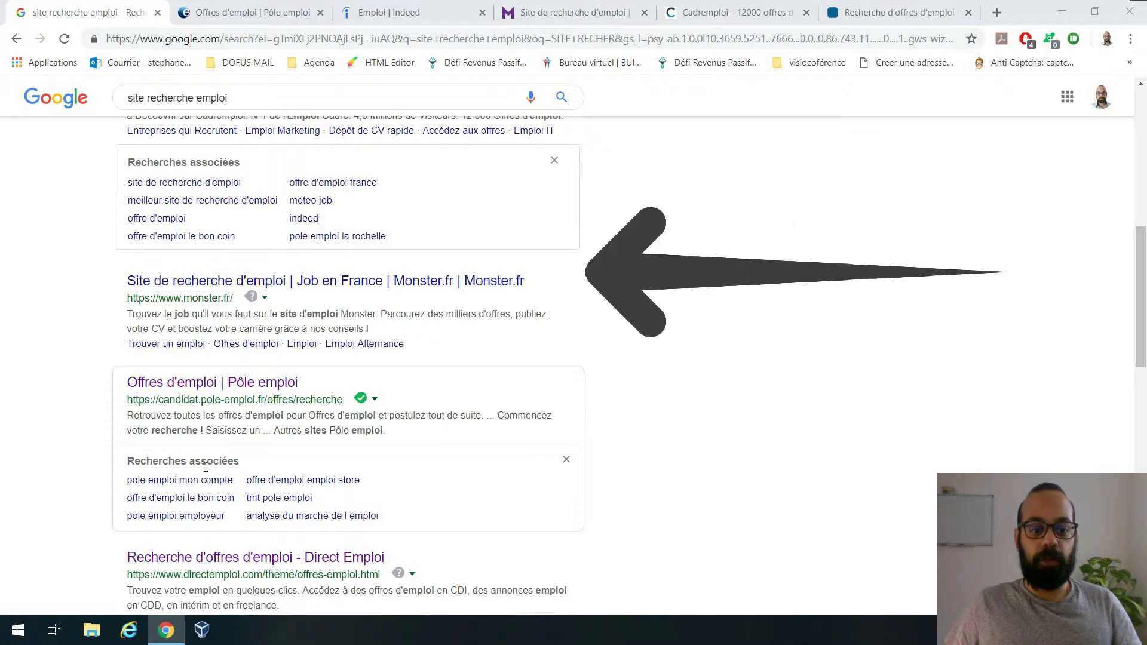
{"action": "scroll", "coordinate": [257, 482], "scroll_direction": "down", "scroll_amount": 2}
{"action": "scroll", "coordinate": [281, 481], "scroll_direction": "up", "scroll_amount": 10}
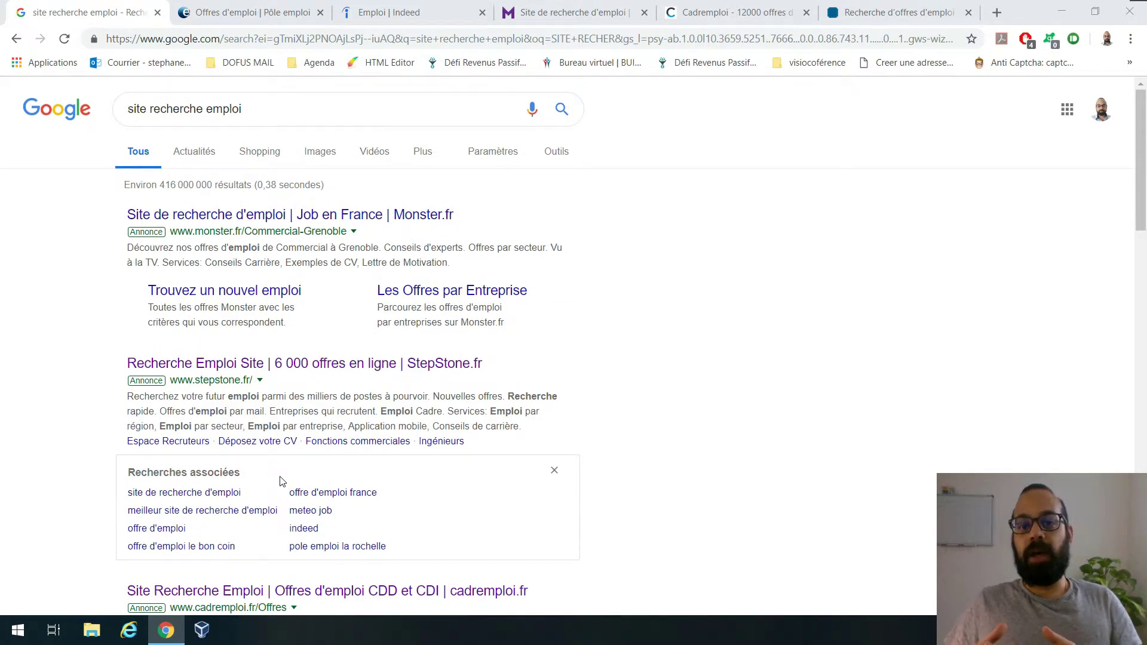
Look over the Indeed, Monster, Cadremploi and Direct Emploi tabs, then return to Pôle emploi.
{"action": "left_click", "coordinate": [268, 6]}
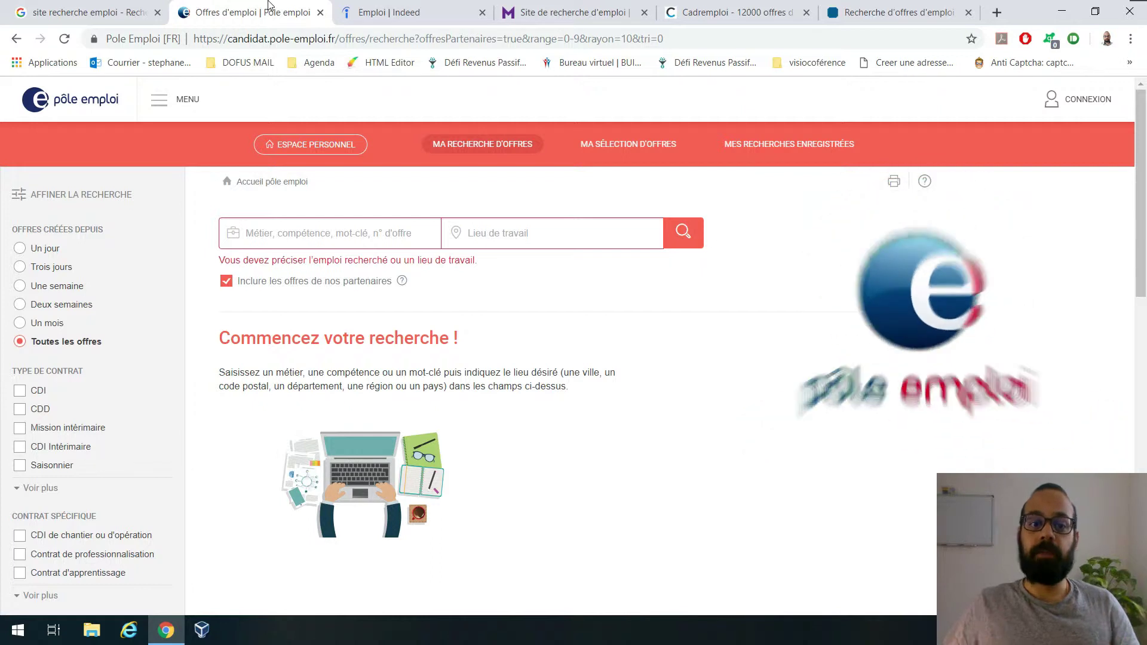
{"action": "left_click", "coordinate": [408, 17]}
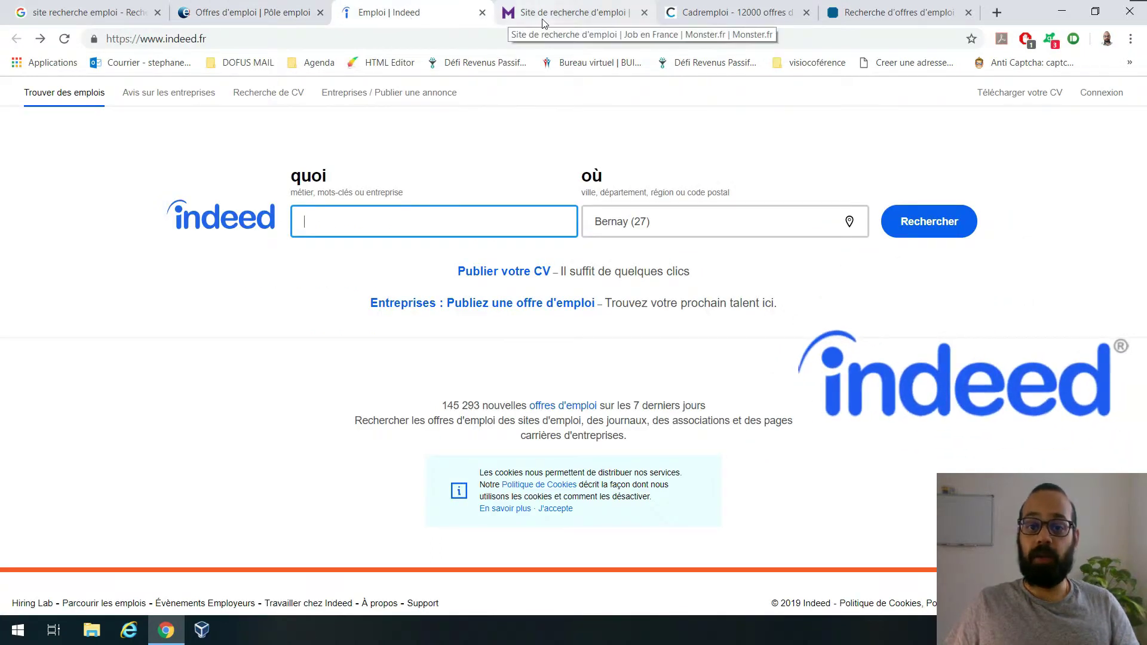
{"action": "left_click", "coordinate": [561, 18]}
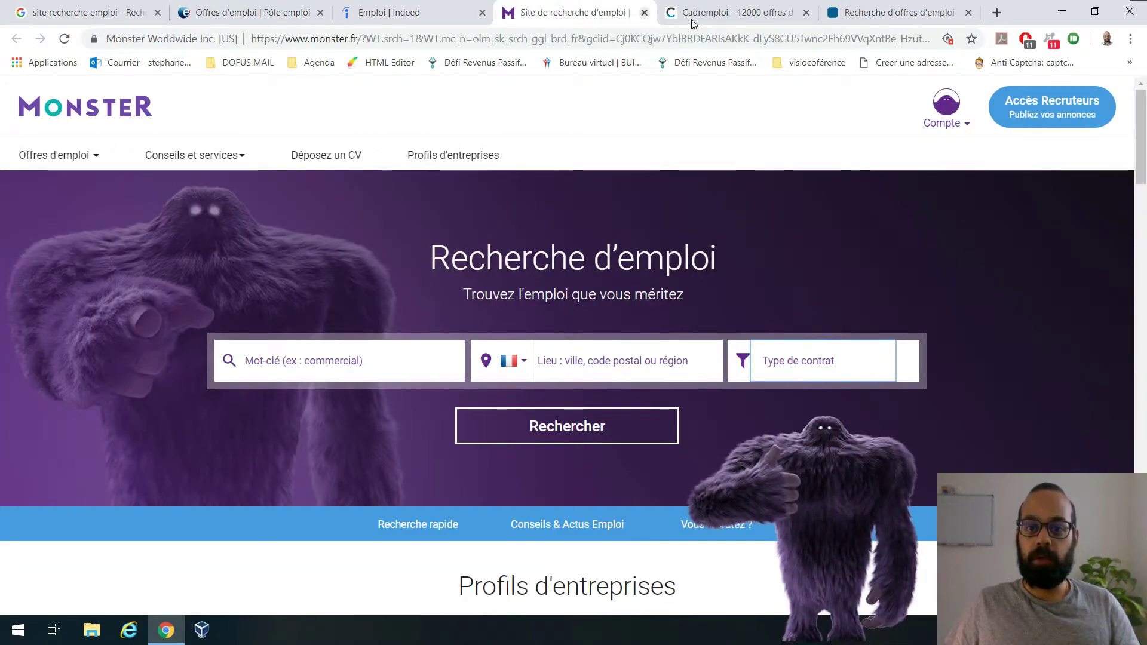
{"action": "left_click", "coordinate": [725, 17]}
{"action": "left_click", "coordinate": [893, 13]}
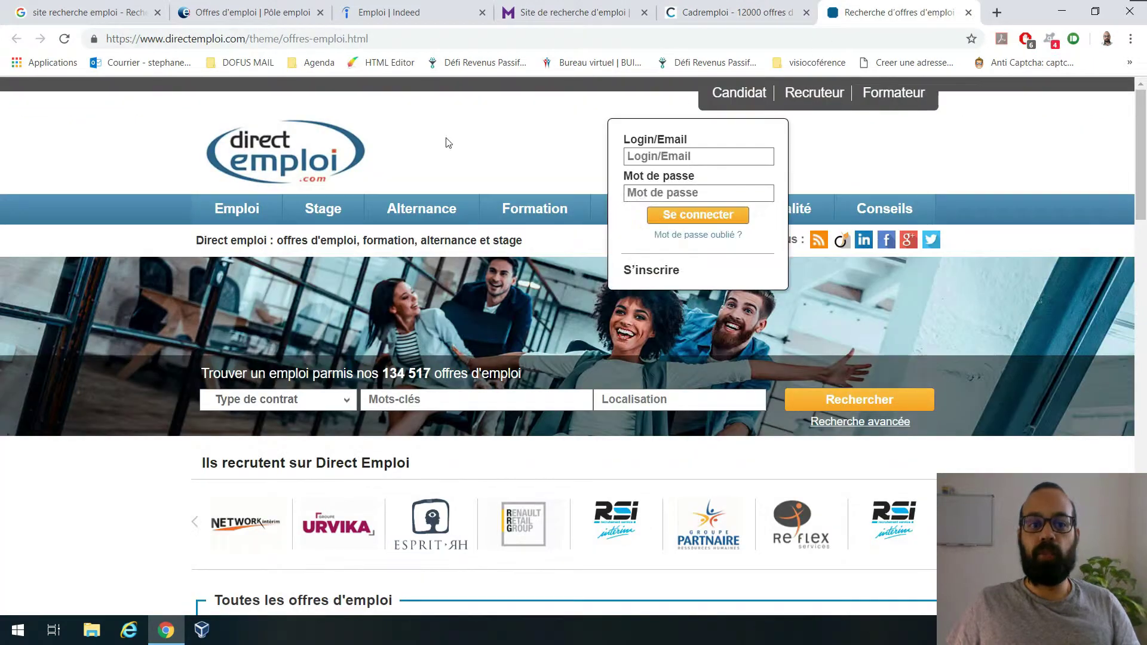
{"action": "left_click", "coordinate": [266, 17]}
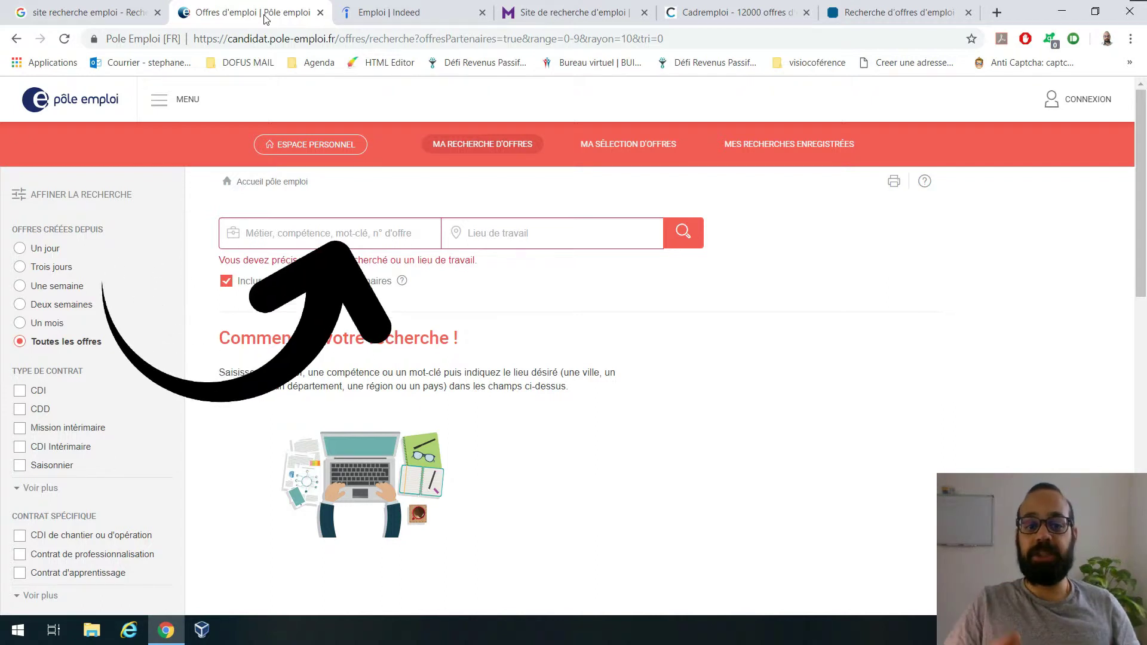
{"action": "left_click", "coordinate": [420, 6]}
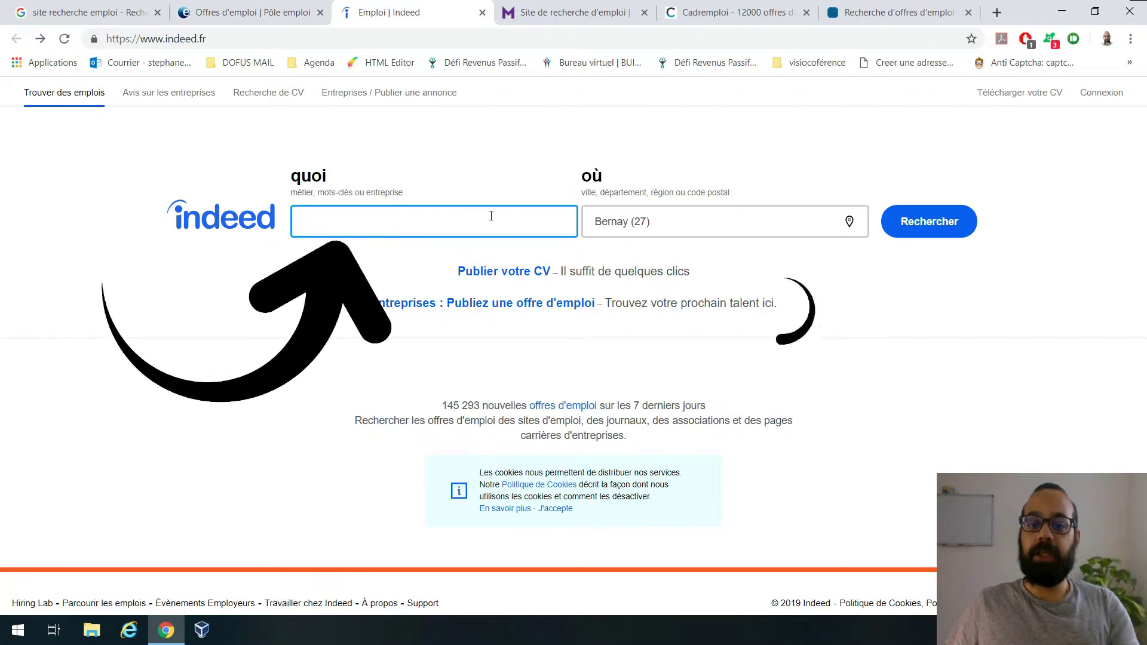
{"action": "left_click", "coordinate": [572, 12]}
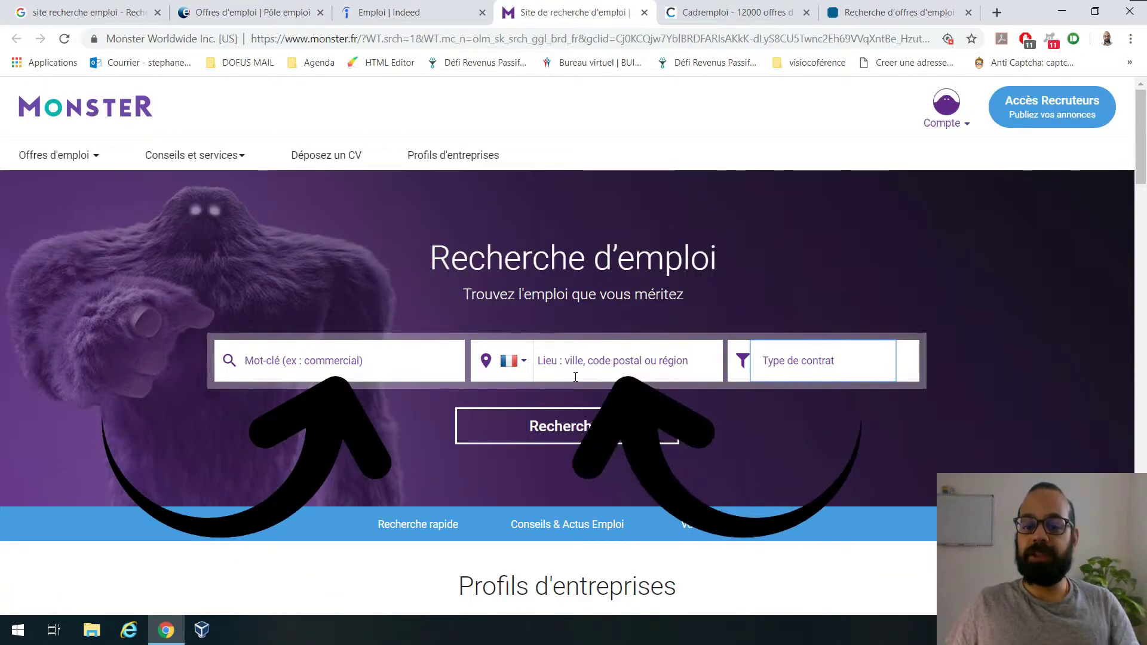
{"action": "left_click", "coordinate": [803, 361]}
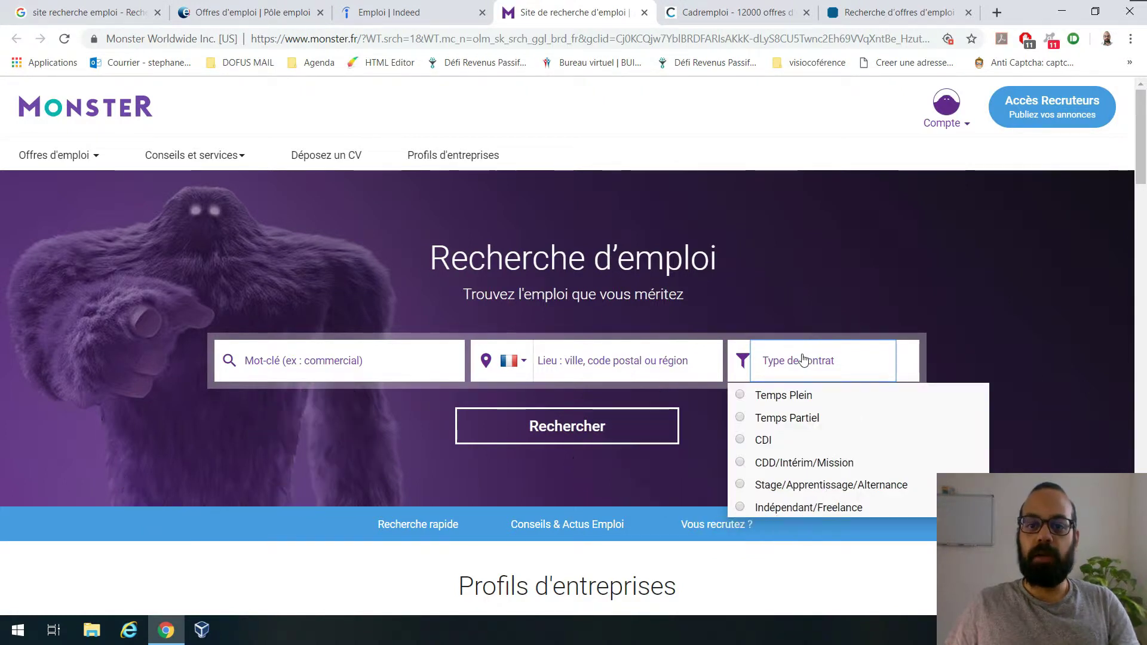
{"action": "left_click", "coordinate": [734, 12]}
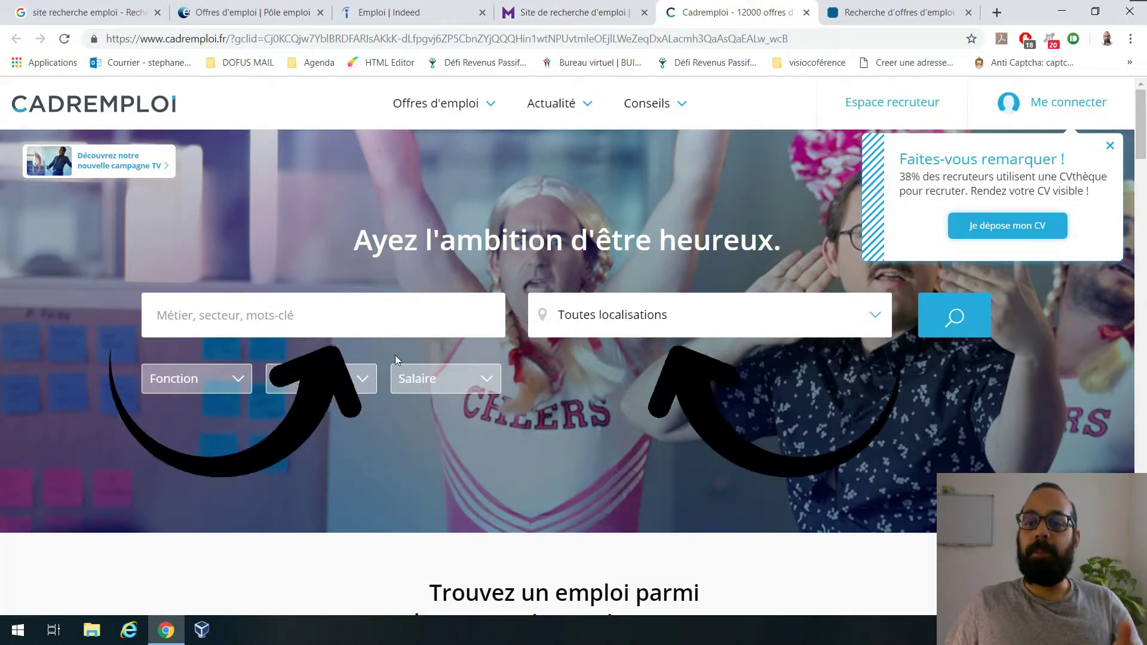
{"action": "left_click", "coordinate": [896, 12]}
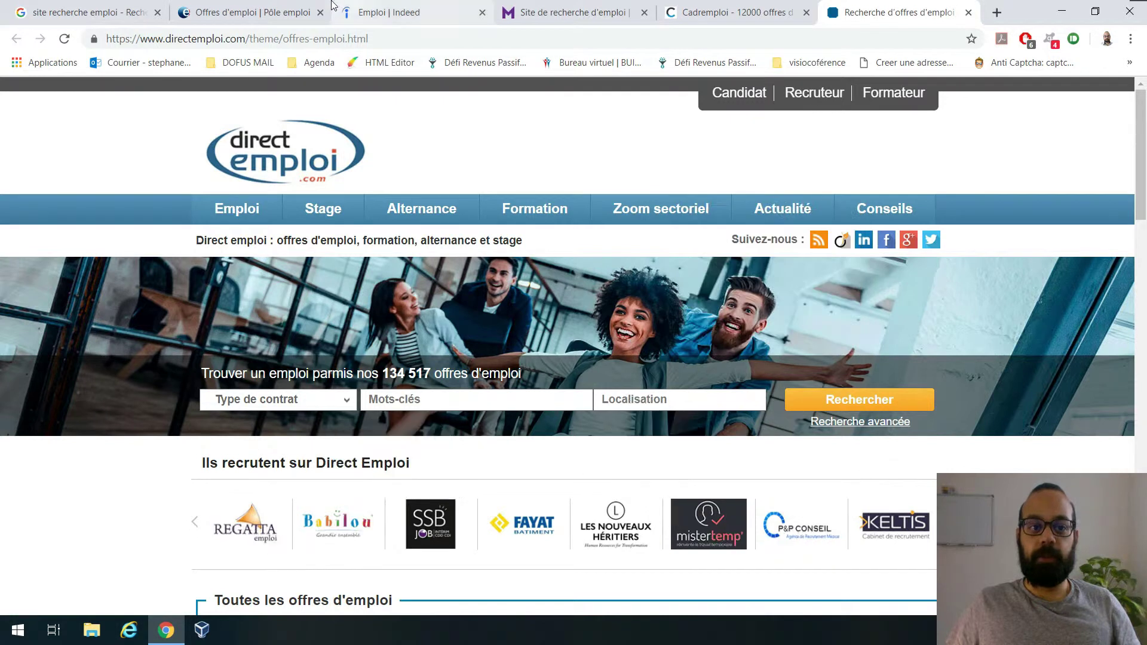
{"action": "left_click", "coordinate": [289, 8]}
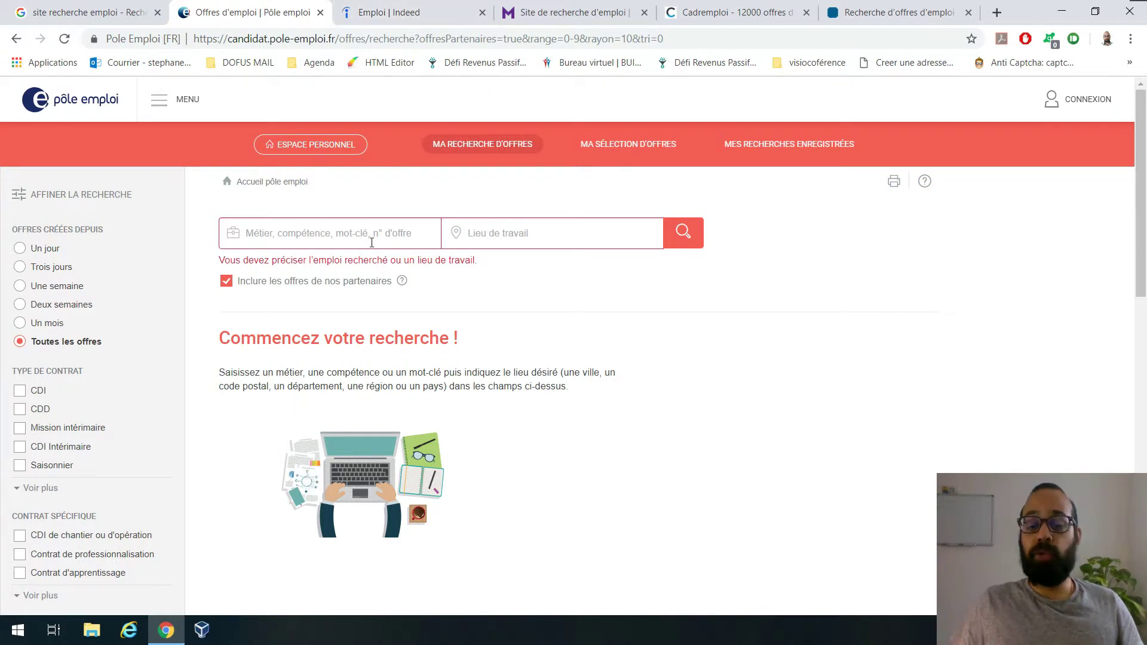
Return to the Google job-site results and scroll through them.
{"action": "left_click", "coordinate": [120, 12]}
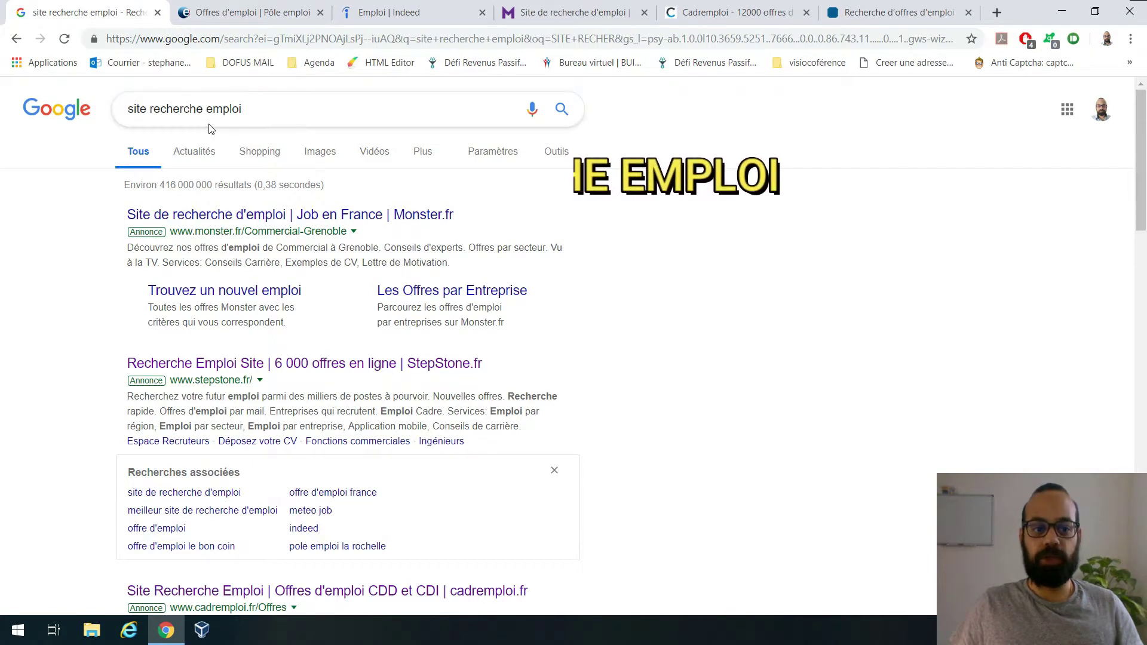
{"action": "scroll", "coordinate": [200, 190], "scroll_direction": "down", "scroll_amount": 3}
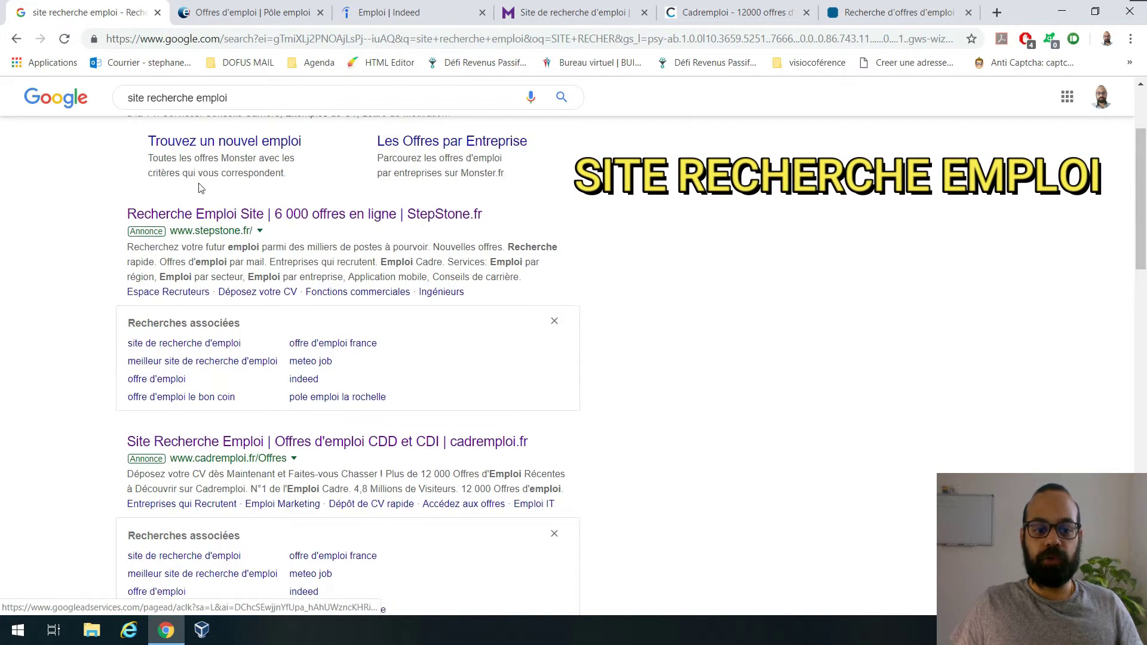
{"action": "scroll", "coordinate": [219, 281], "scroll_direction": "down", "scroll_amount": 5}
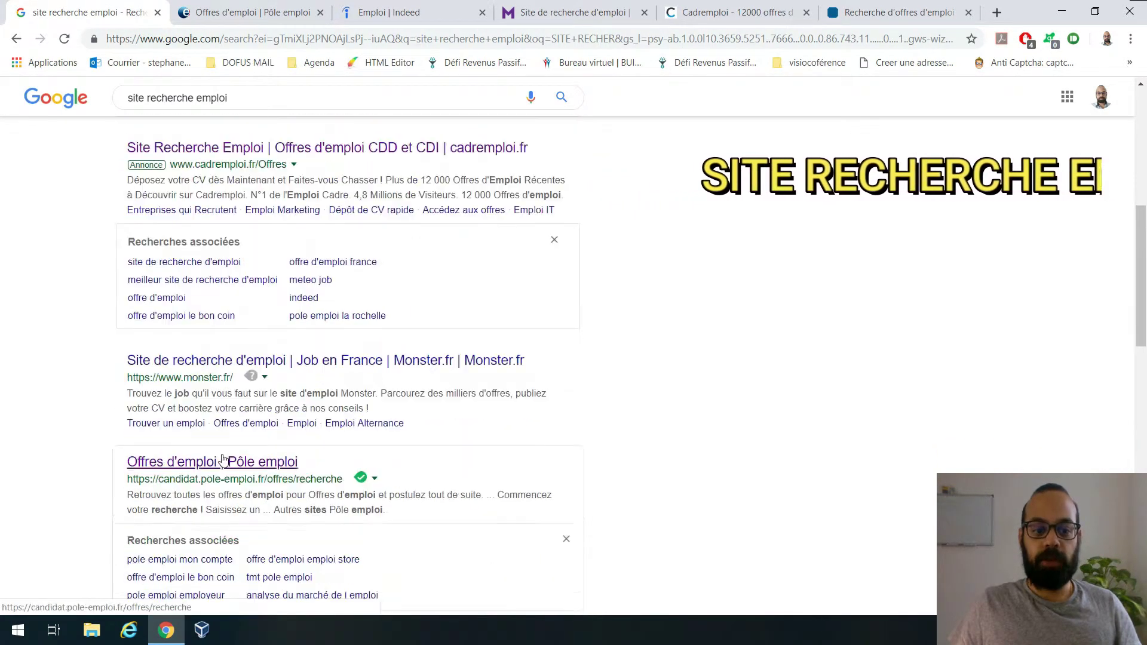
{"action": "scroll", "coordinate": [256, 120], "scroll_direction": "up", "scroll_amount": 6}
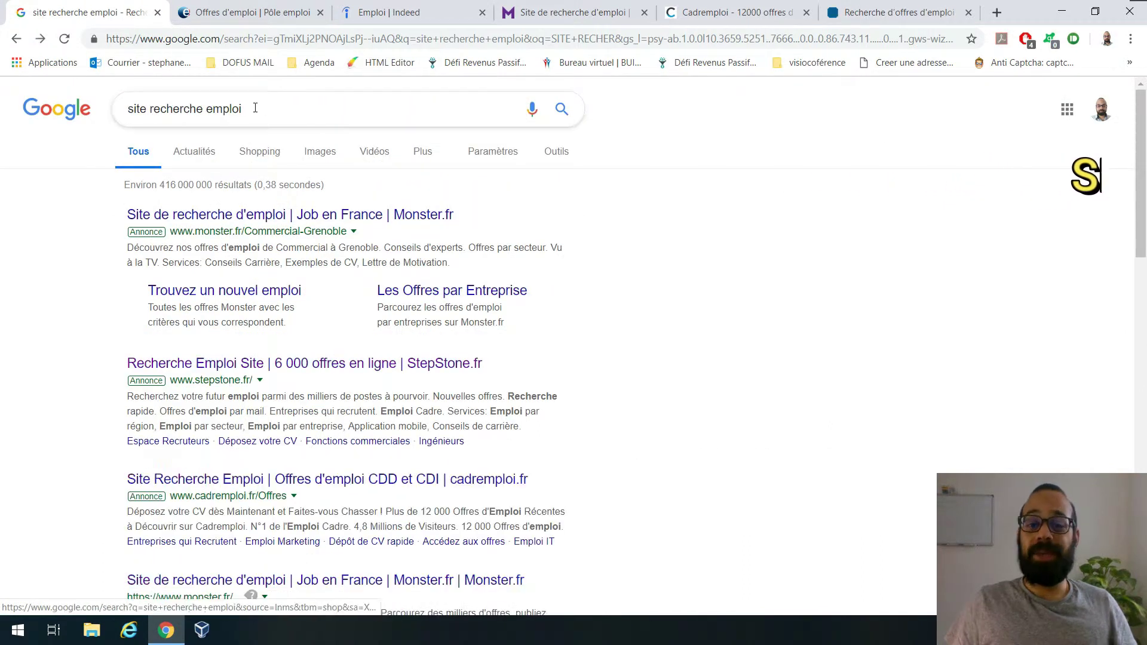
Search Google for 'pole emploi' and open the Accueil Pôle emploi home page.
{"action": "triple_click", "coordinate": [261, 109]}
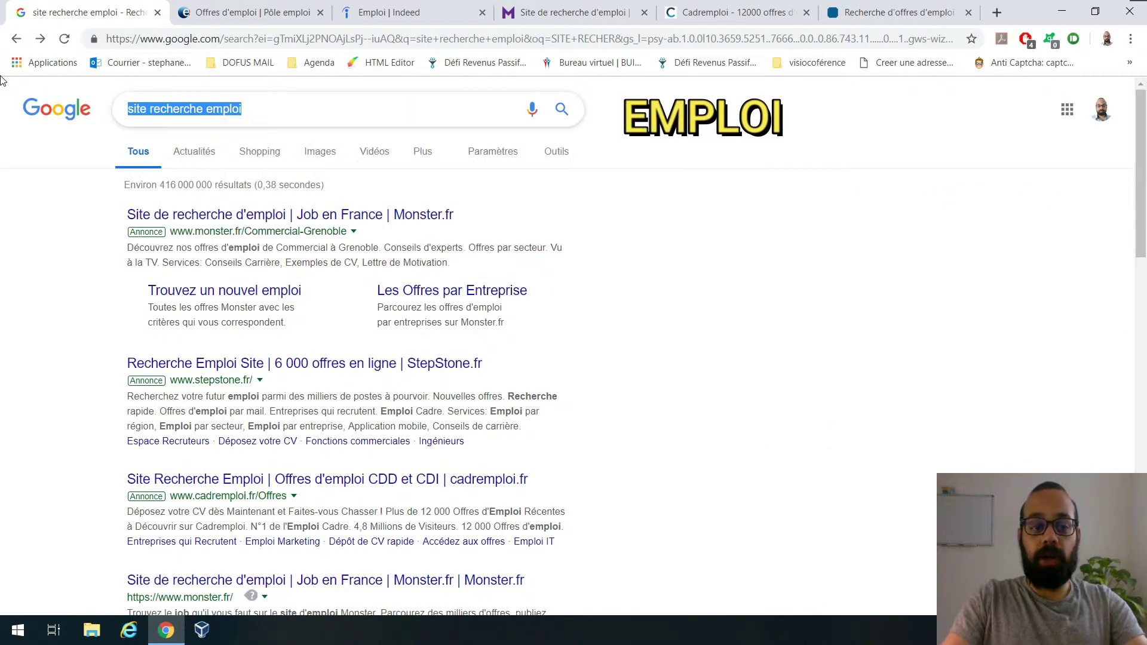
{"action": "type", "text": "POLE"}
{"action": "key", "text": "Down"}
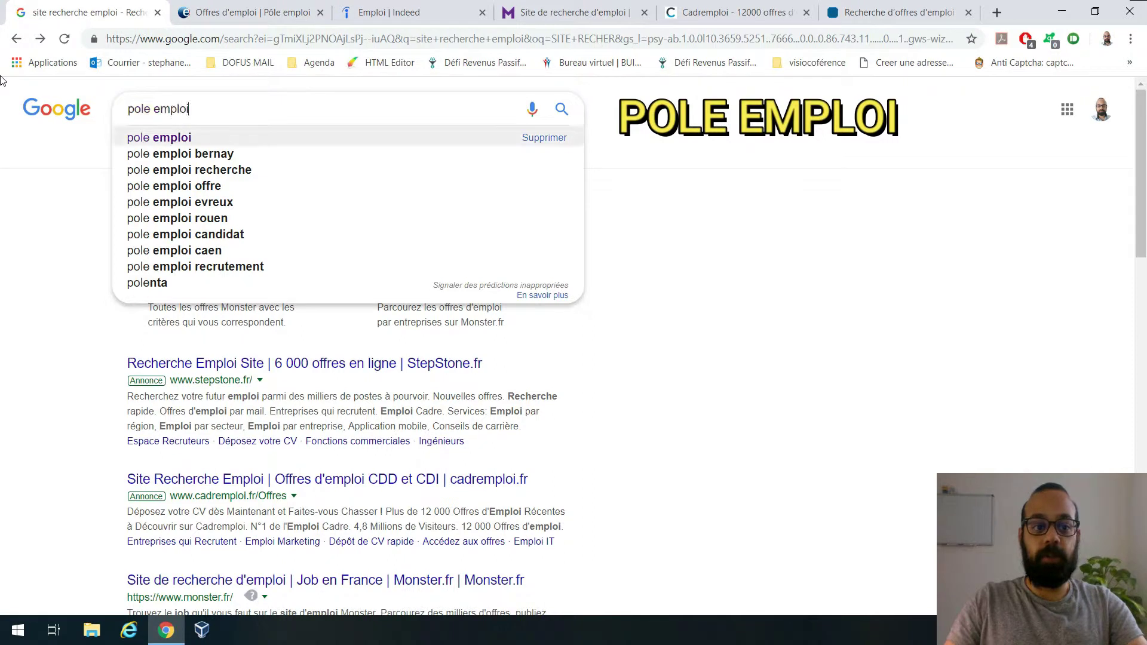
{"action": "key", "text": "Return"}
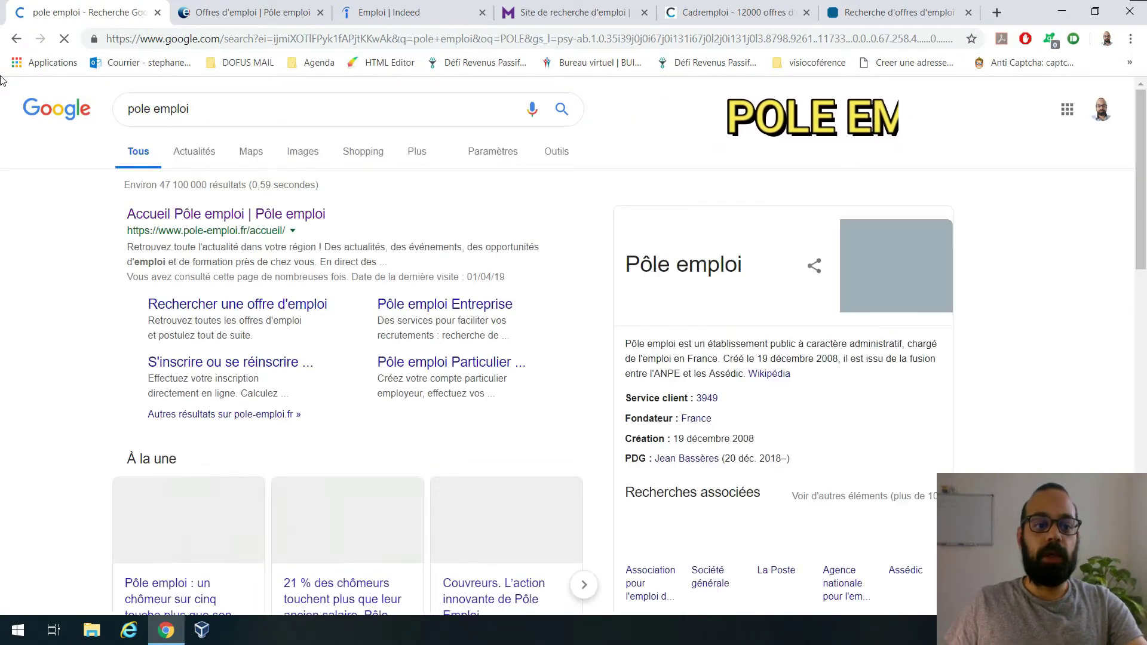
{"action": "left_click", "coordinate": [229, 222]}
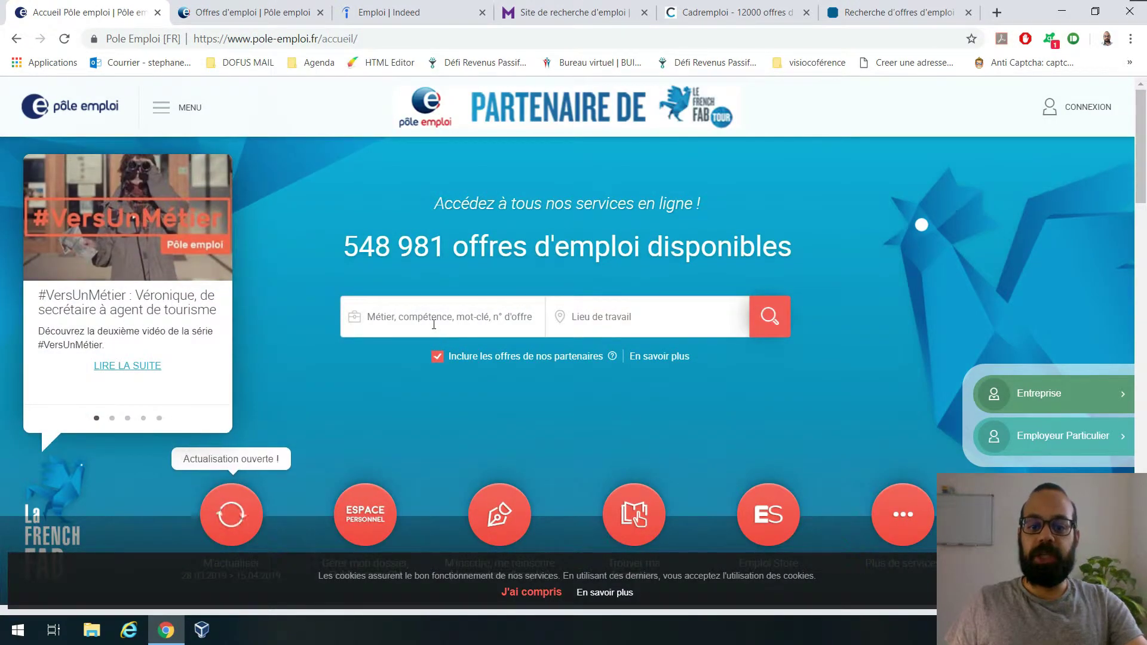
Search for VENDEUR job offers with Paris (75) as the workplace.
{"action": "left_click", "coordinate": [463, 315]}
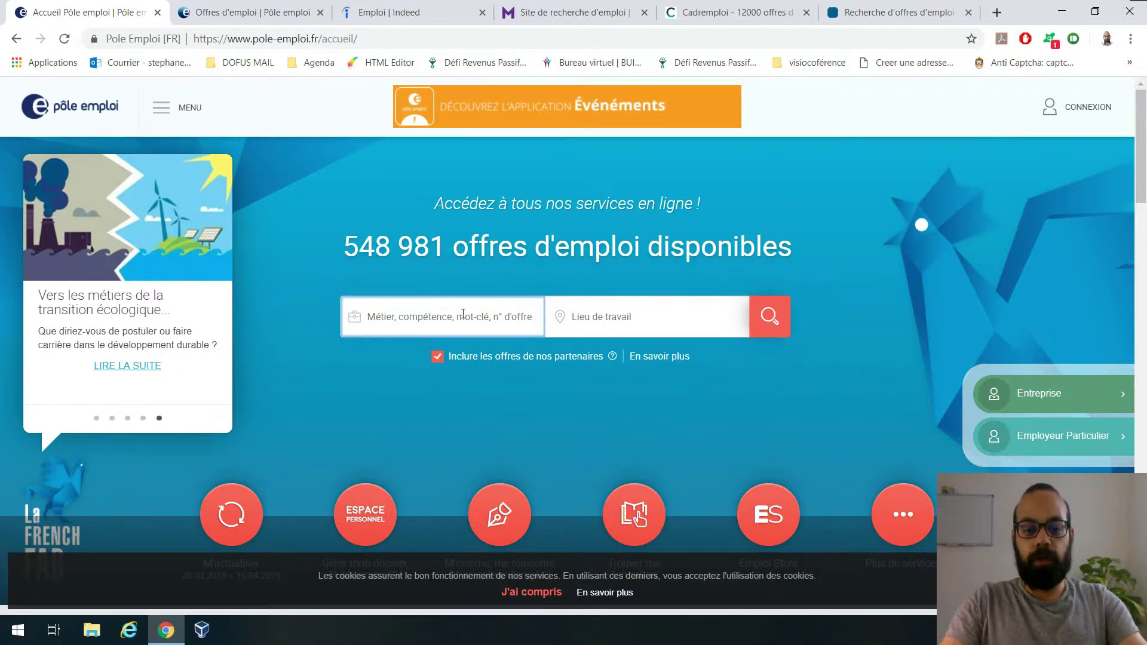
{"action": "type", "text": "VEN"}
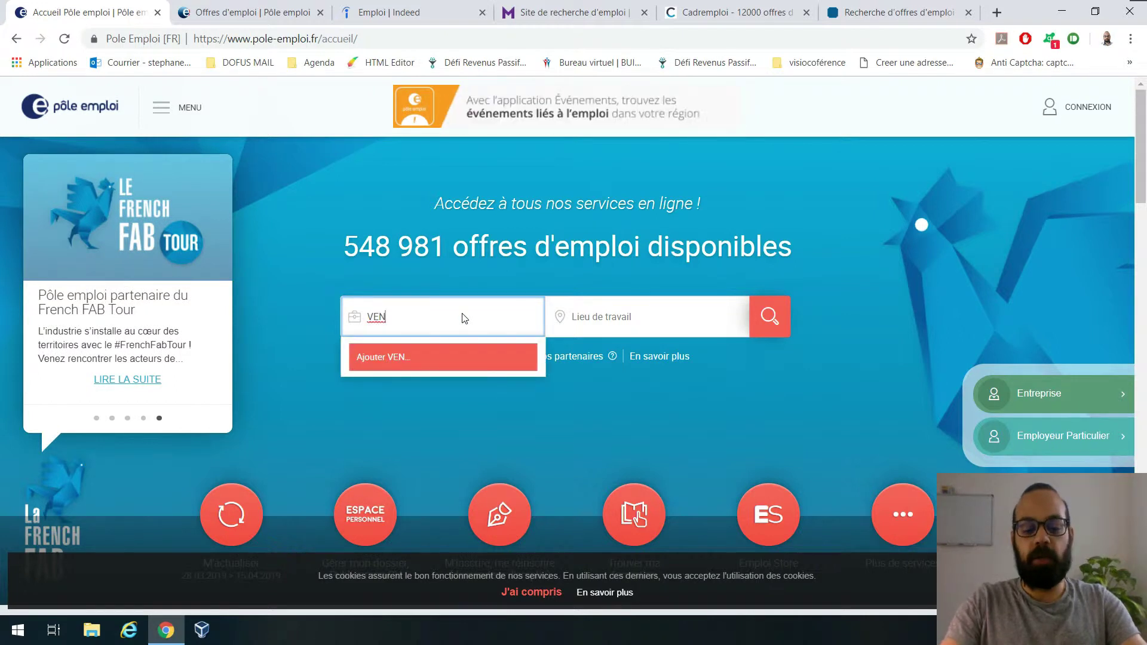
{"action": "type", "text": "DEUR"}
{"action": "left_click", "coordinate": [618, 318]}
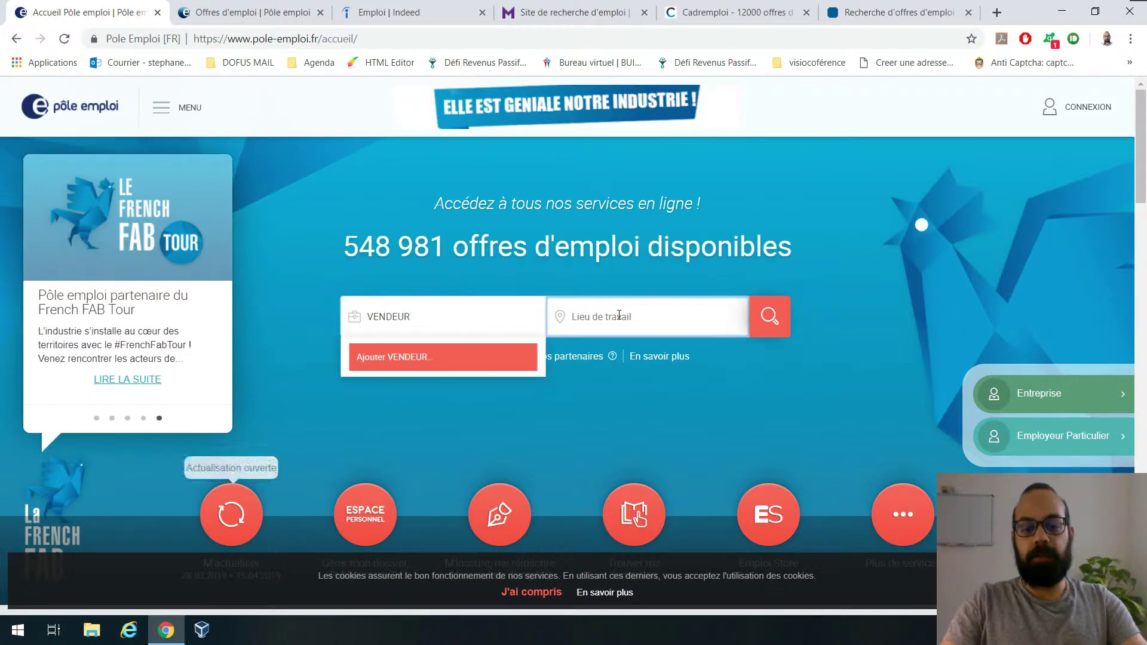
{"action": "type", "text": "PARIS"}
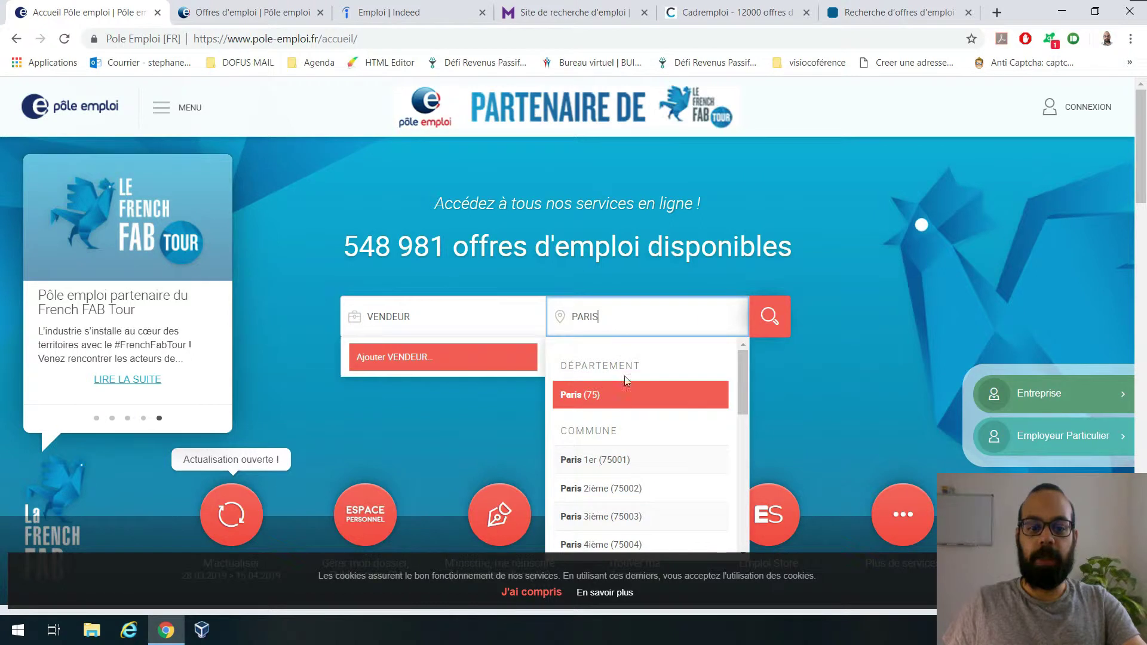
{"action": "left_click", "coordinate": [621, 395]}
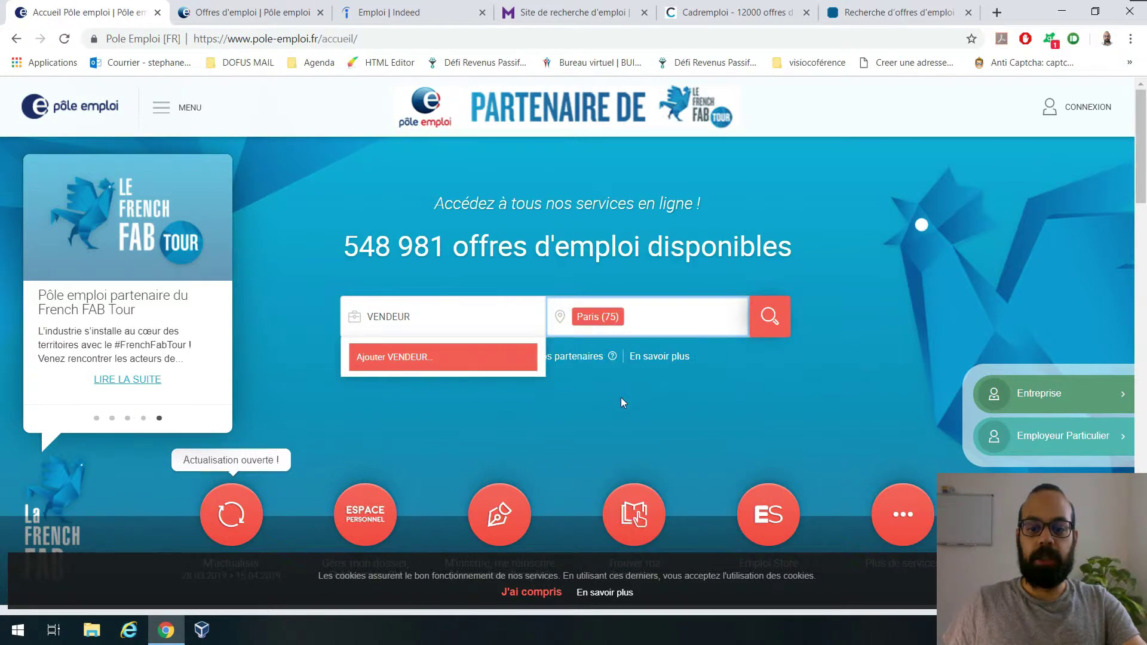
{"action": "left_click", "coordinate": [770, 320]}
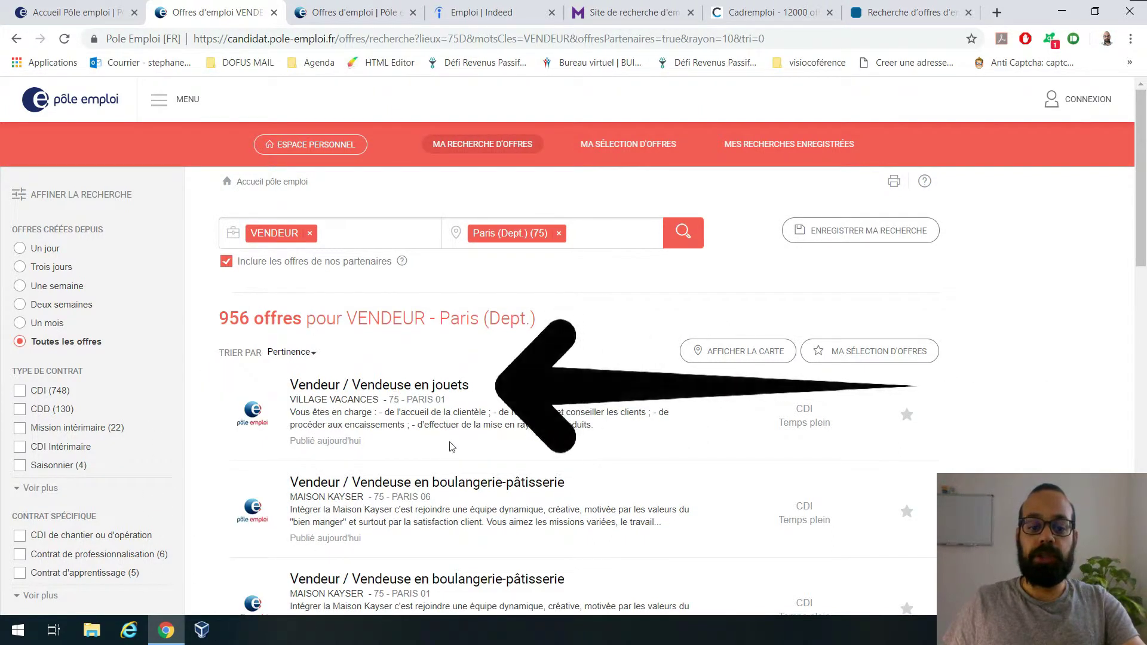
{"action": "scroll", "coordinate": [398, 388], "scroll_direction": "down", "scroll_amount": 1}
{"action": "scroll", "coordinate": [402, 561], "scroll_direction": "down", "scroll_amount": 1}
{"action": "scroll", "coordinate": [377, 558], "scroll_direction": "down", "scroll_amount": 4}
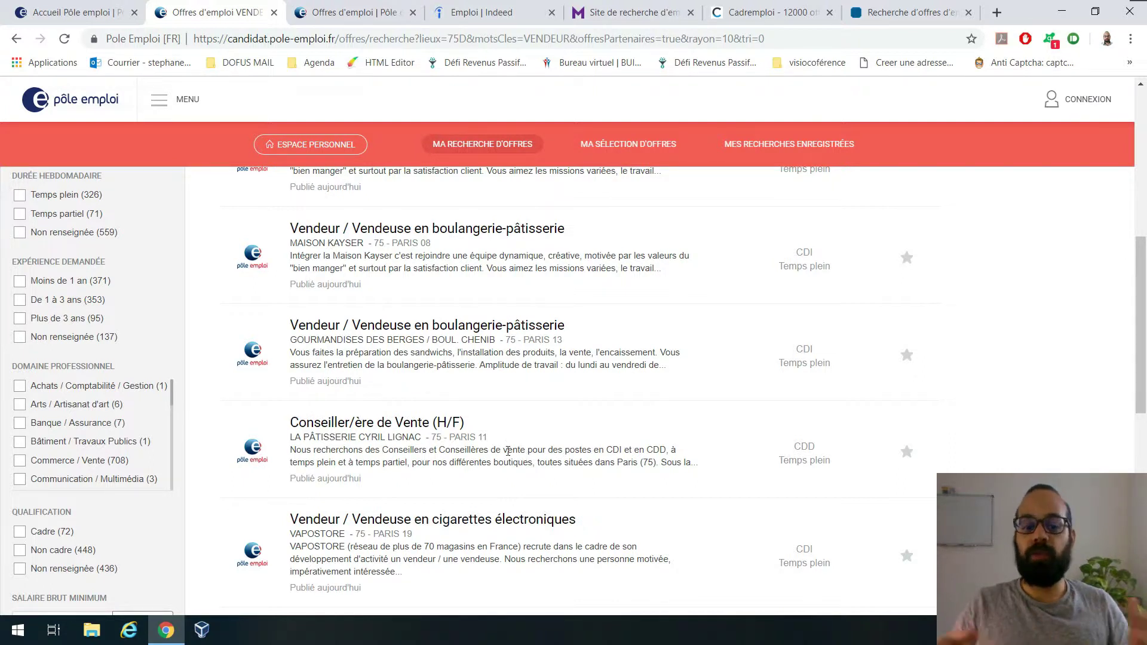
{"action": "scroll", "coordinate": [508, 454], "scroll_direction": "down", "scroll_amount": 3}
{"action": "scroll", "coordinate": [511, 463], "scroll_direction": "up", "scroll_amount": 10}
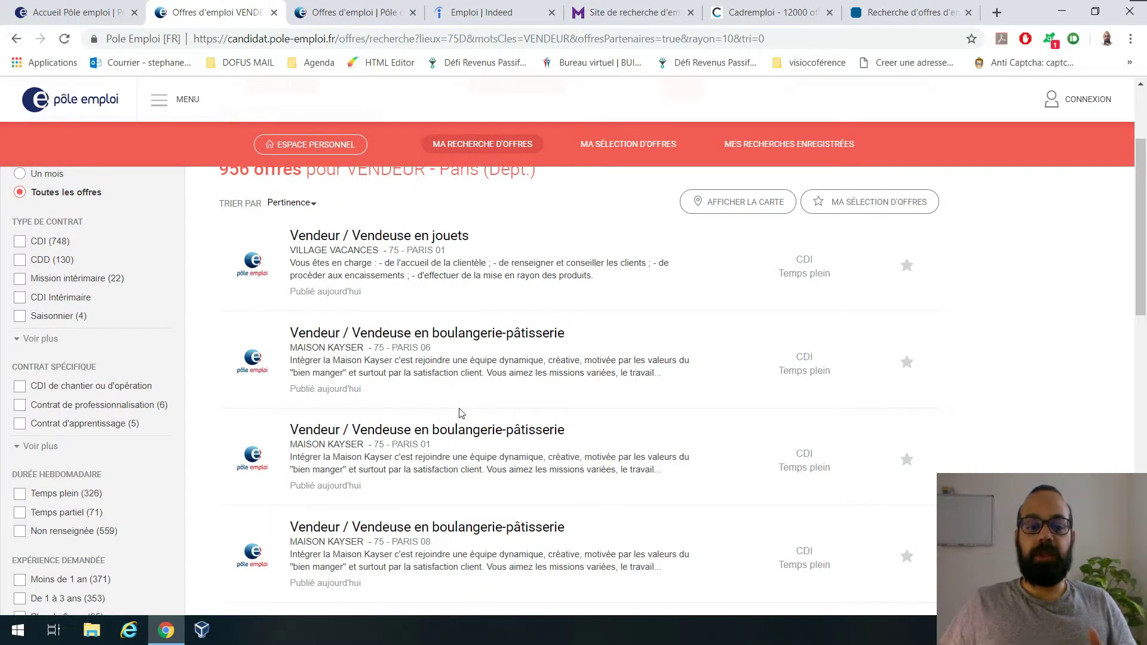
{"action": "scroll", "coordinate": [461, 425], "scroll_direction": "up", "scroll_amount": 3}
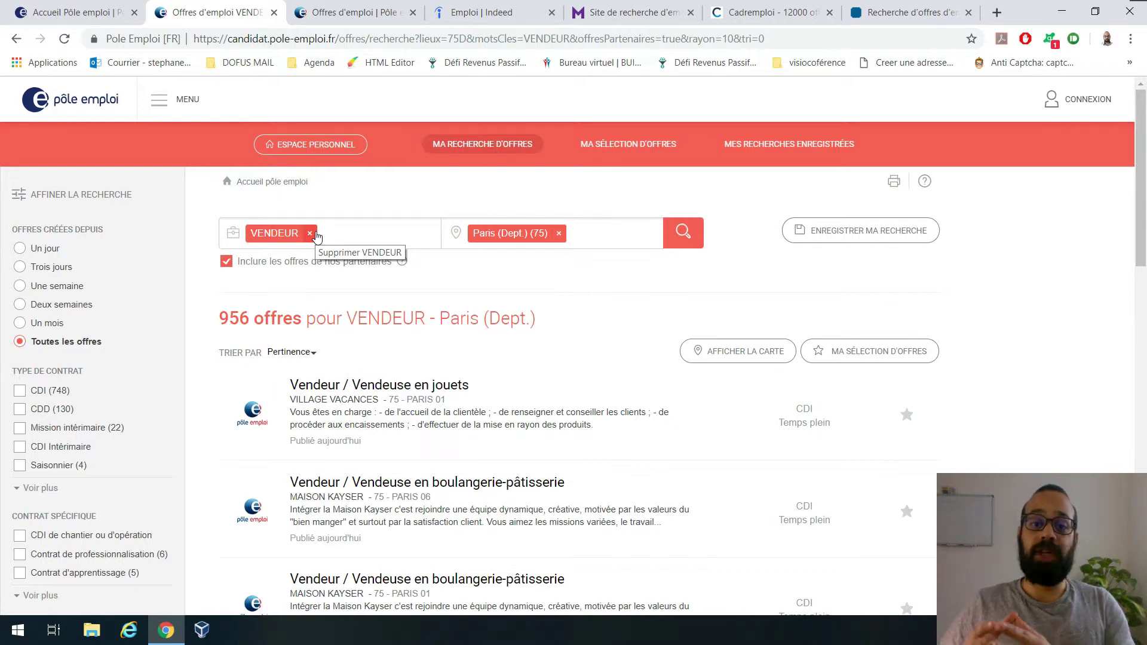
{"action": "scroll", "coordinate": [112, 415], "scroll_direction": "down", "scroll_amount": 2}
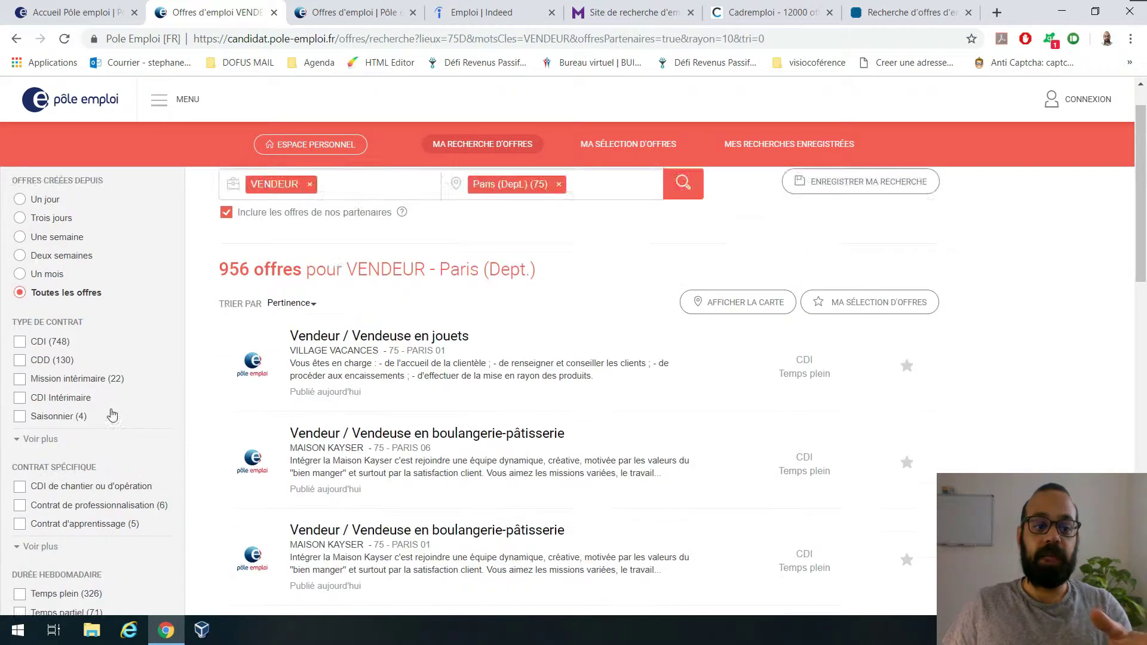
{"action": "scroll", "coordinate": [111, 394], "scroll_direction": "up", "scroll_amount": 2}
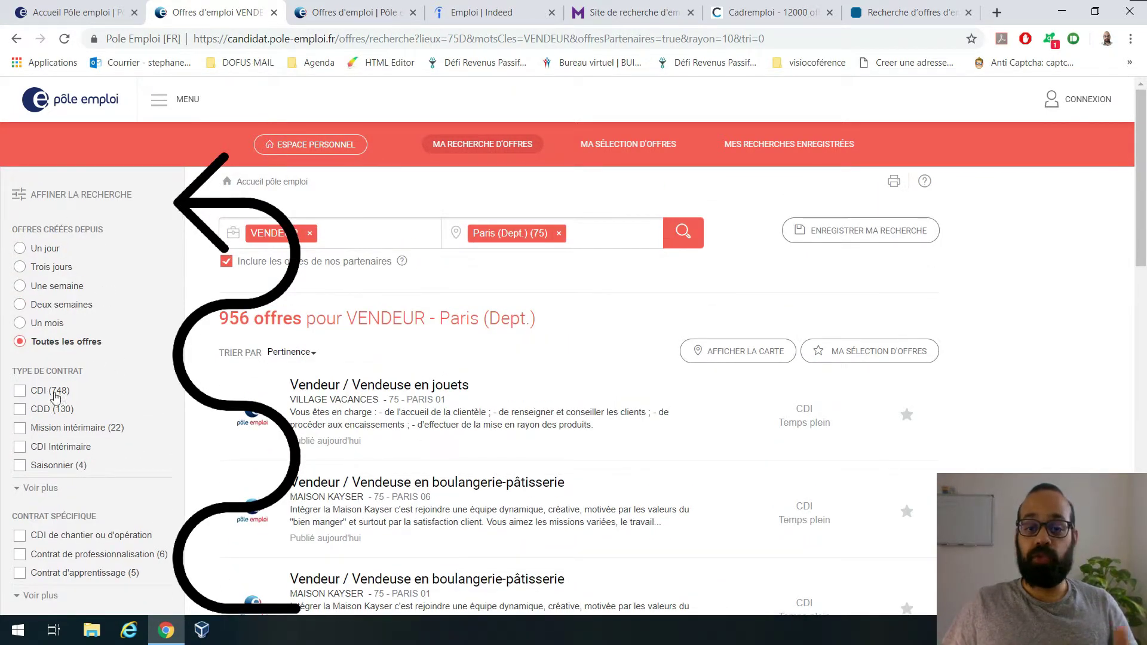
Tick the CDI contract filter and scroll through the filtered VENDEUR offers.
{"action": "left_click", "coordinate": [21, 395]}
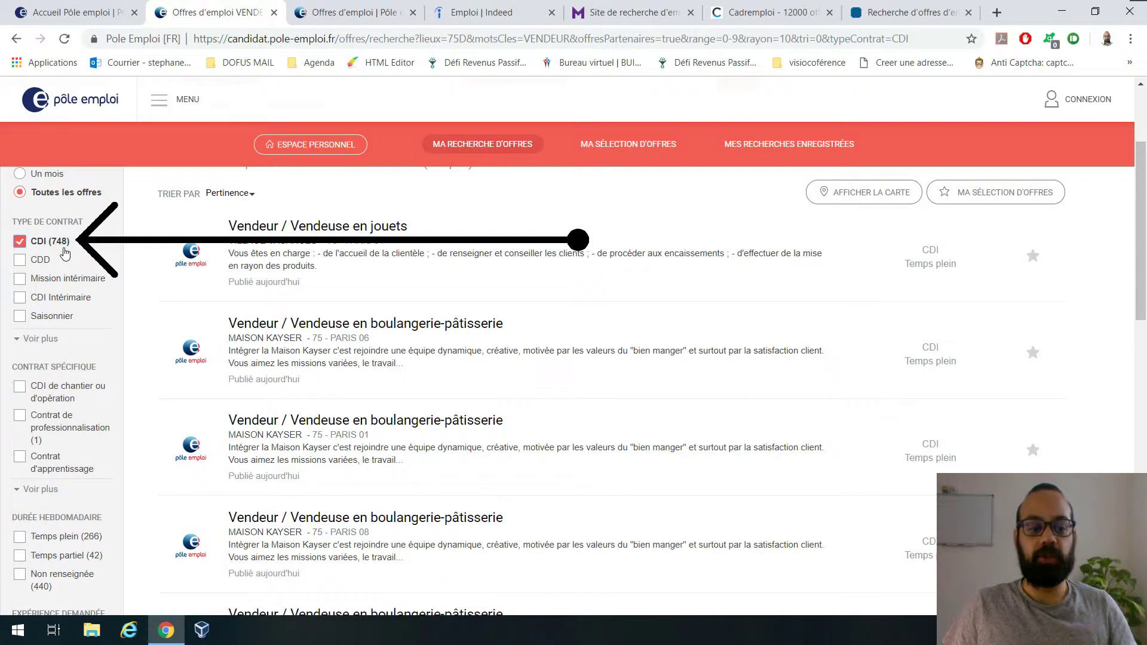
{"action": "scroll", "coordinate": [112, 369], "scroll_direction": "down", "scroll_amount": 1}
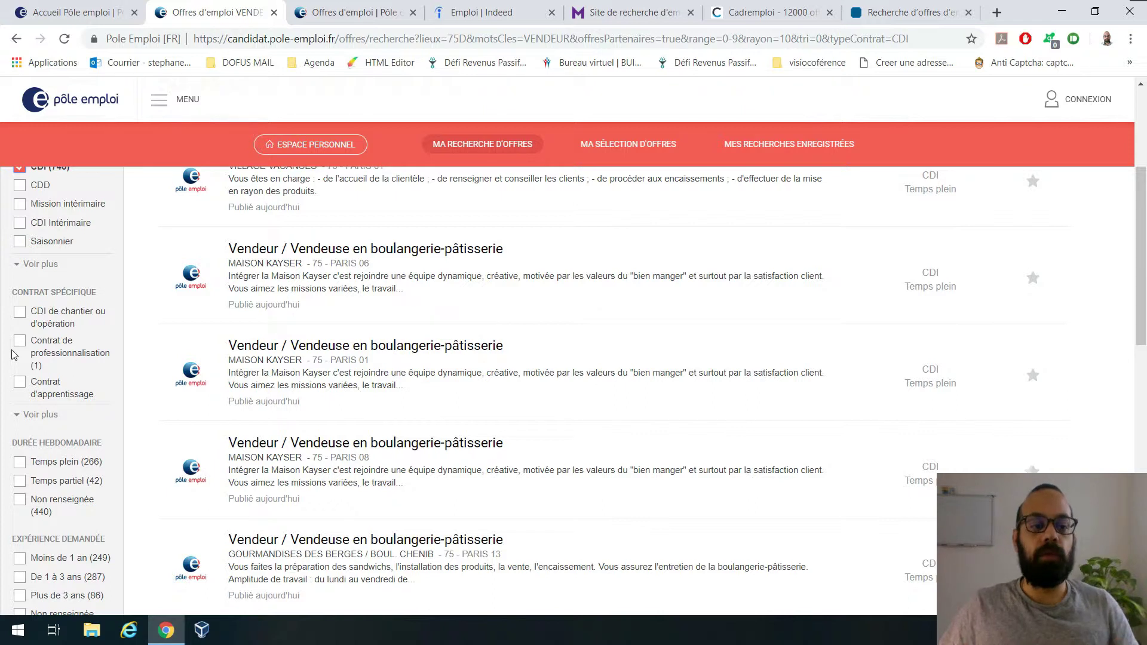
{"action": "scroll", "coordinate": [77, 311], "scroll_direction": "down", "scroll_amount": 1}
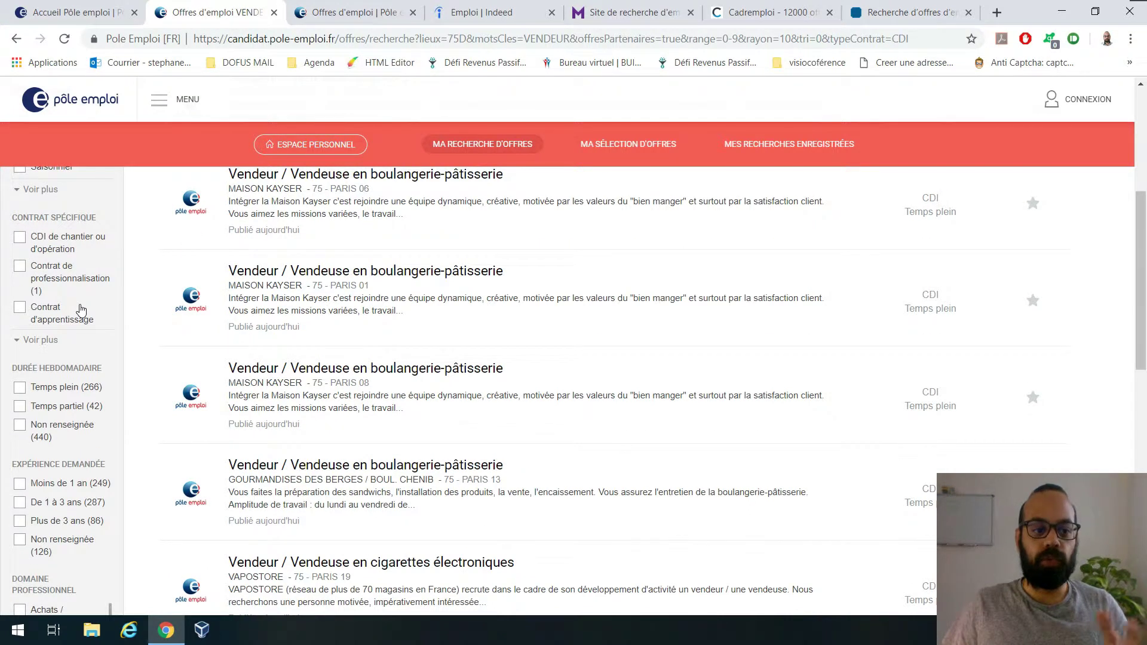
{"action": "scroll", "coordinate": [82, 309], "scroll_direction": "down", "scroll_amount": 2}
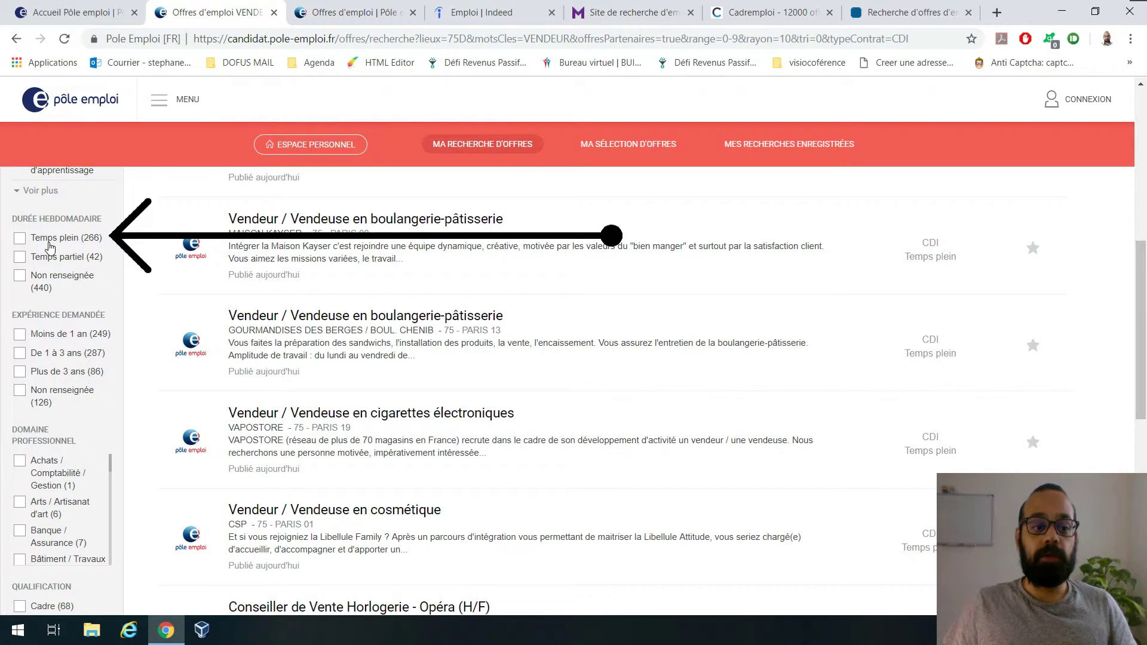
Tick the Temps plein filter under Durée hebdomadaire and browse the full-time offers.
{"action": "left_click", "coordinate": [50, 242]}
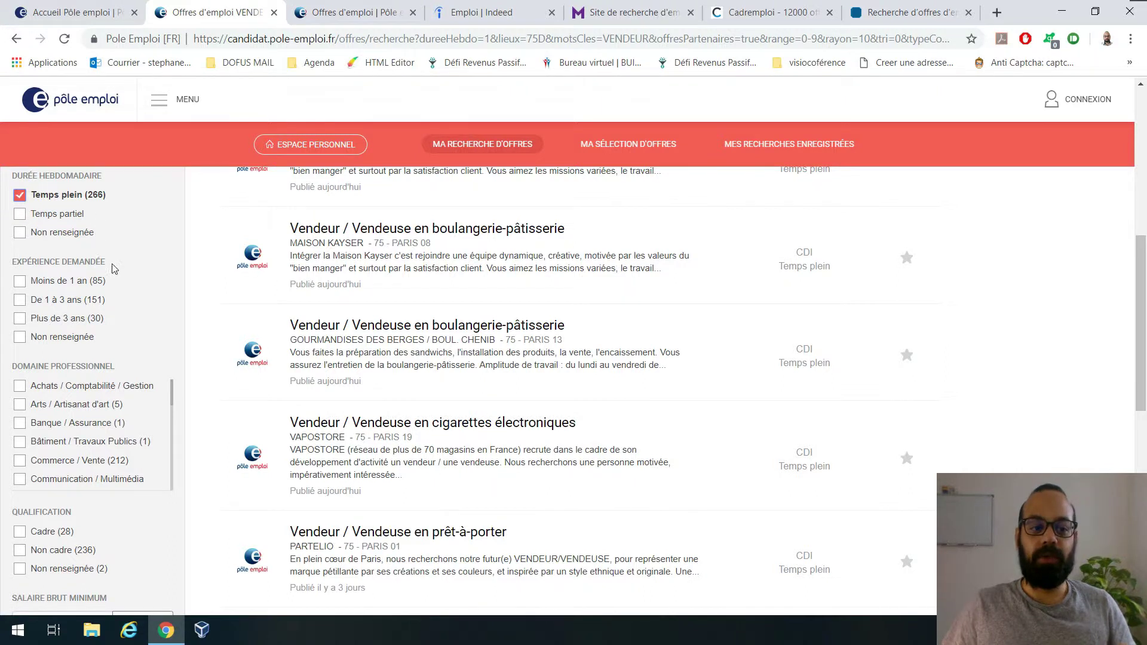
{"action": "scroll", "coordinate": [114, 269], "scroll_direction": "down", "scroll_amount": 1}
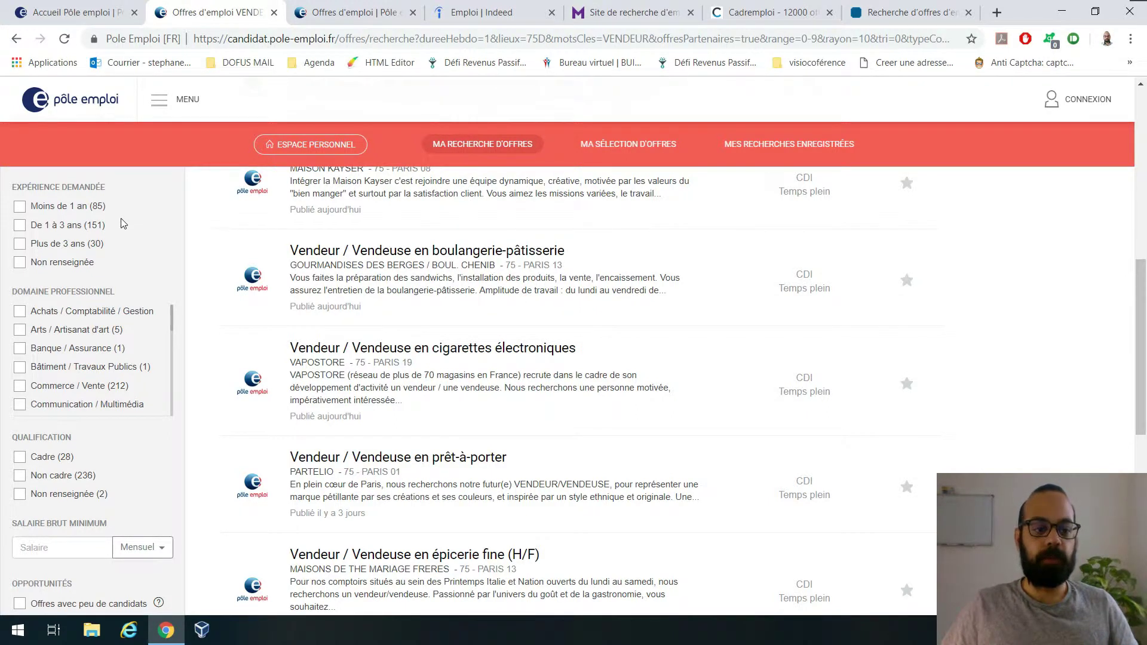
{"action": "scroll", "coordinate": [122, 223], "scroll_direction": "down", "scroll_amount": 1}
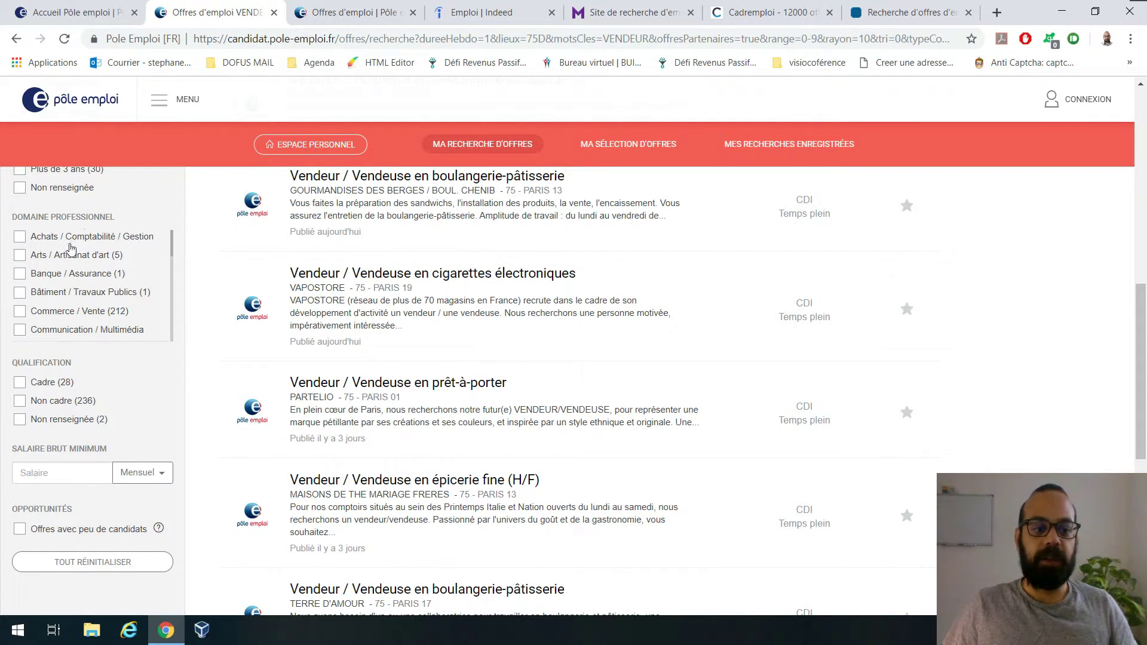
Tick Commerce / Vente under Domaine professionnel and browse the 212 resulting offers.
{"action": "left_click", "coordinate": [20, 311]}
{"action": "scroll", "coordinate": [149, 378], "scroll_direction": "down", "scroll_amount": 1}
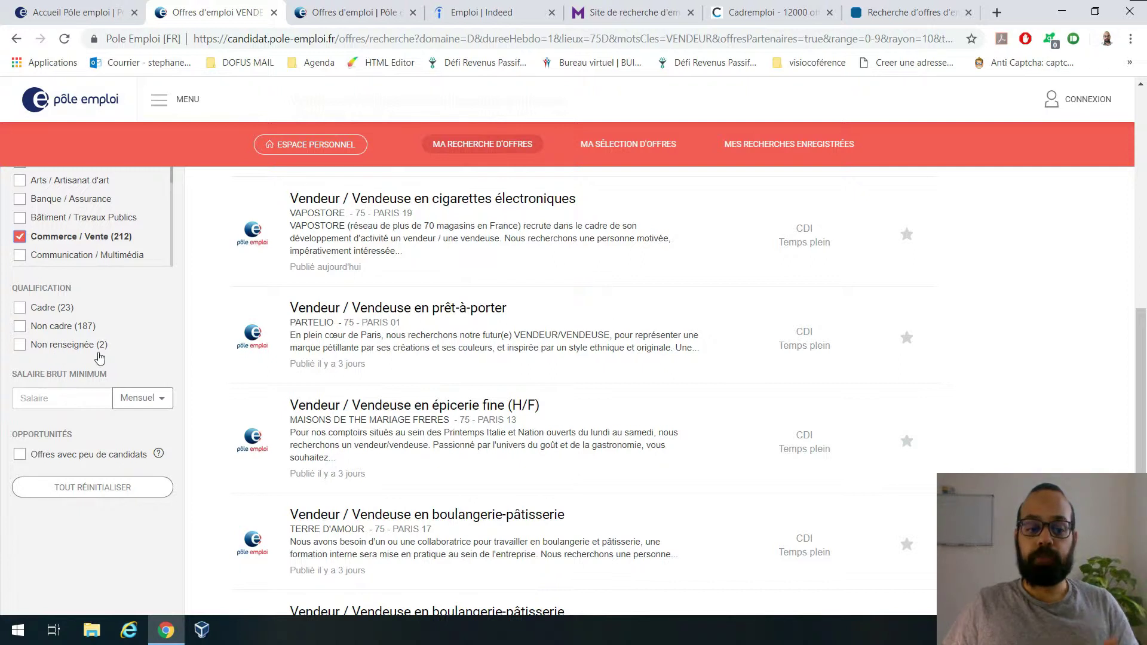
{"action": "scroll", "coordinate": [382, 401], "scroll_direction": "up", "scroll_amount": 8}
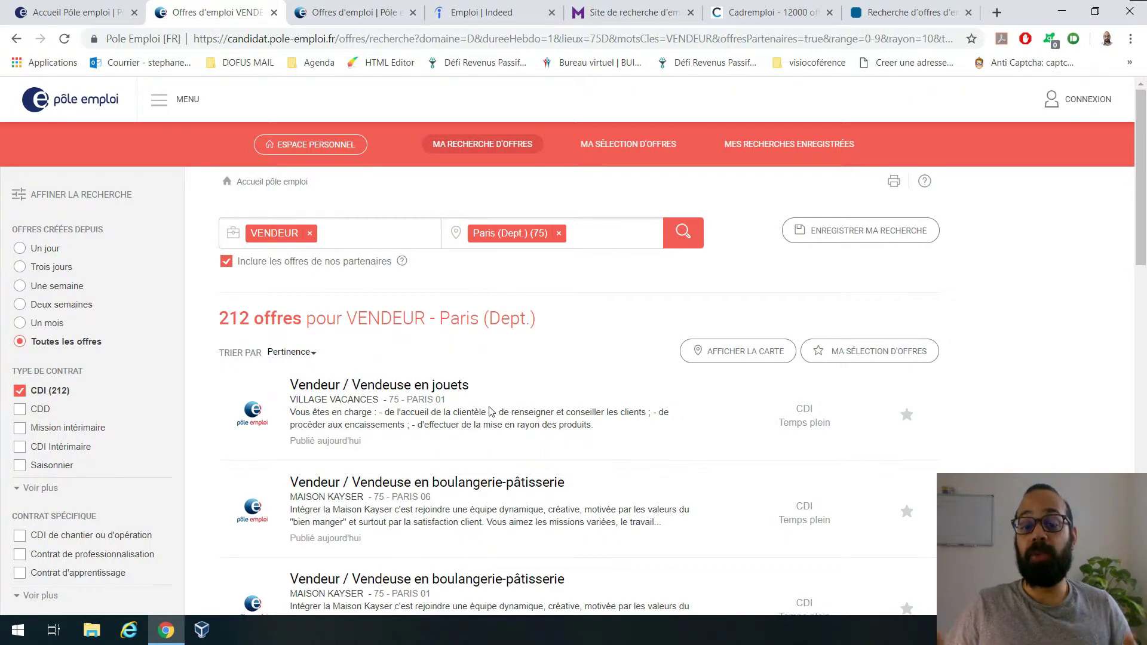
{"action": "scroll", "coordinate": [519, 384], "scroll_direction": "down", "scroll_amount": 1}
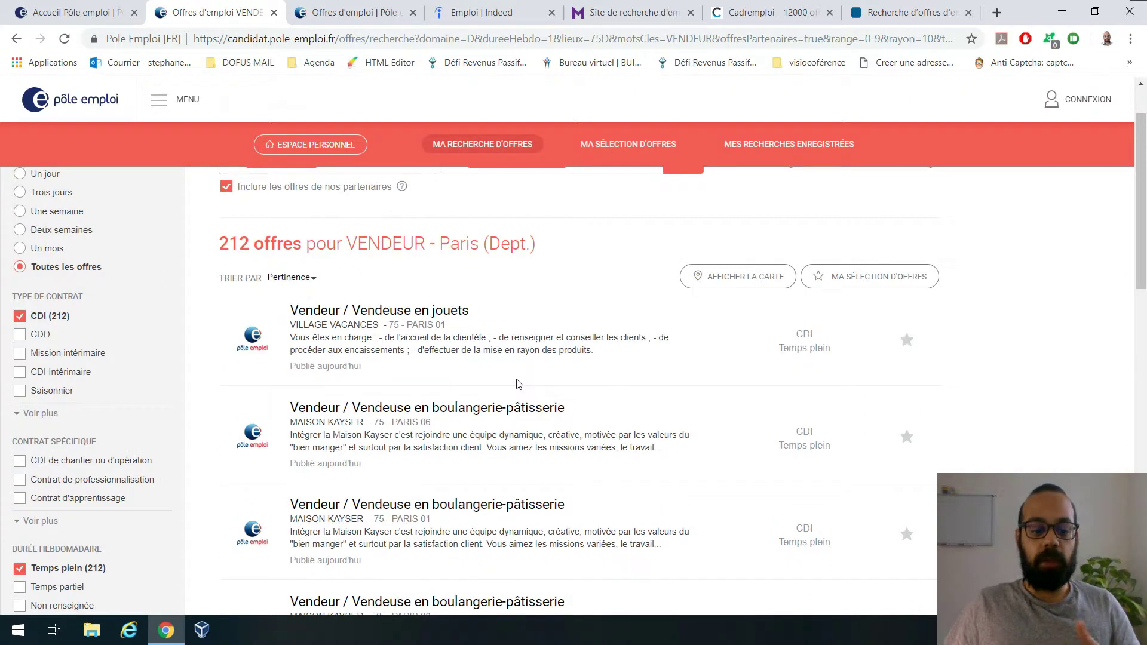
{"action": "scroll", "coordinate": [519, 384], "scroll_direction": "down", "scroll_amount": 10}
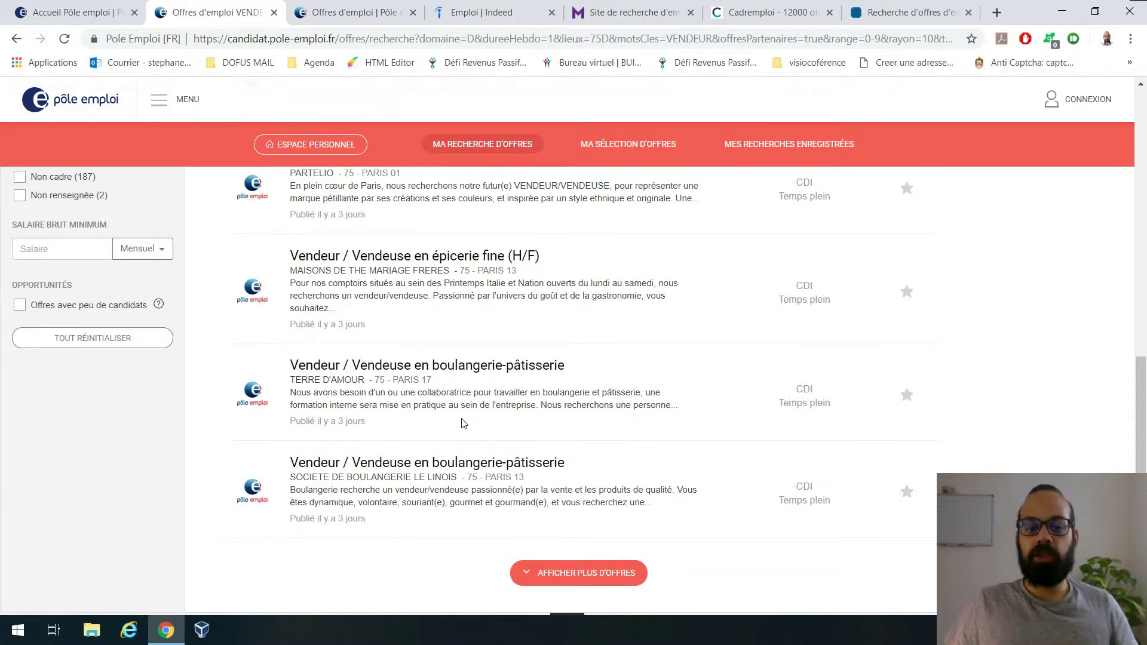
{"action": "scroll", "coordinate": [464, 424], "scroll_direction": "up", "scroll_amount": 10}
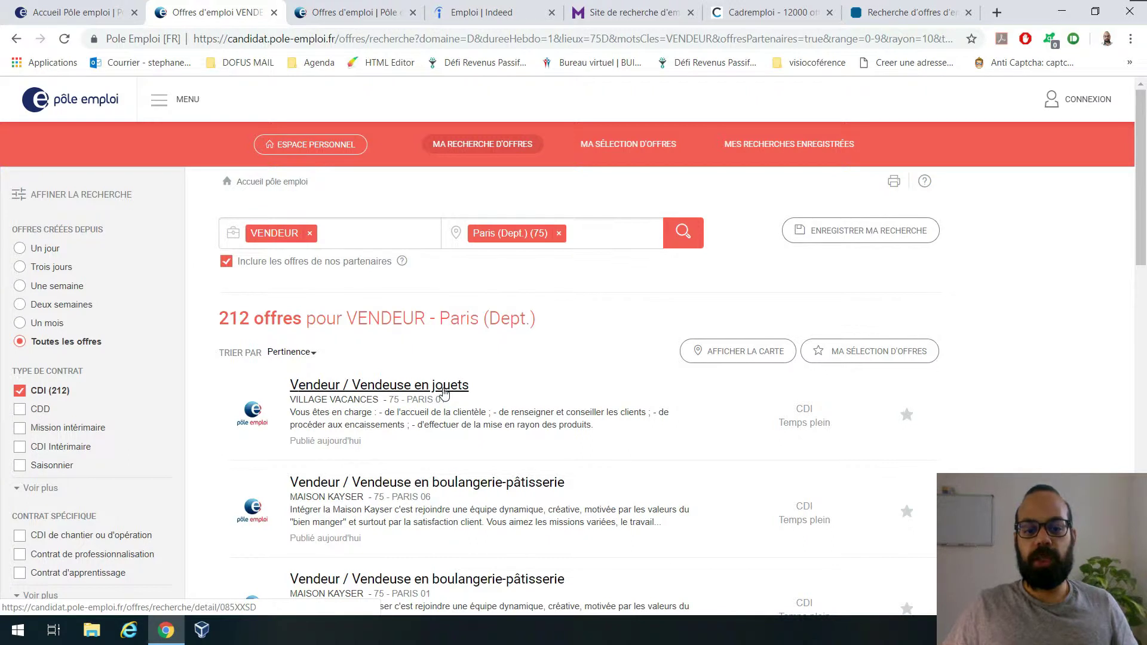
{"action": "left_click", "coordinate": [445, 388]}
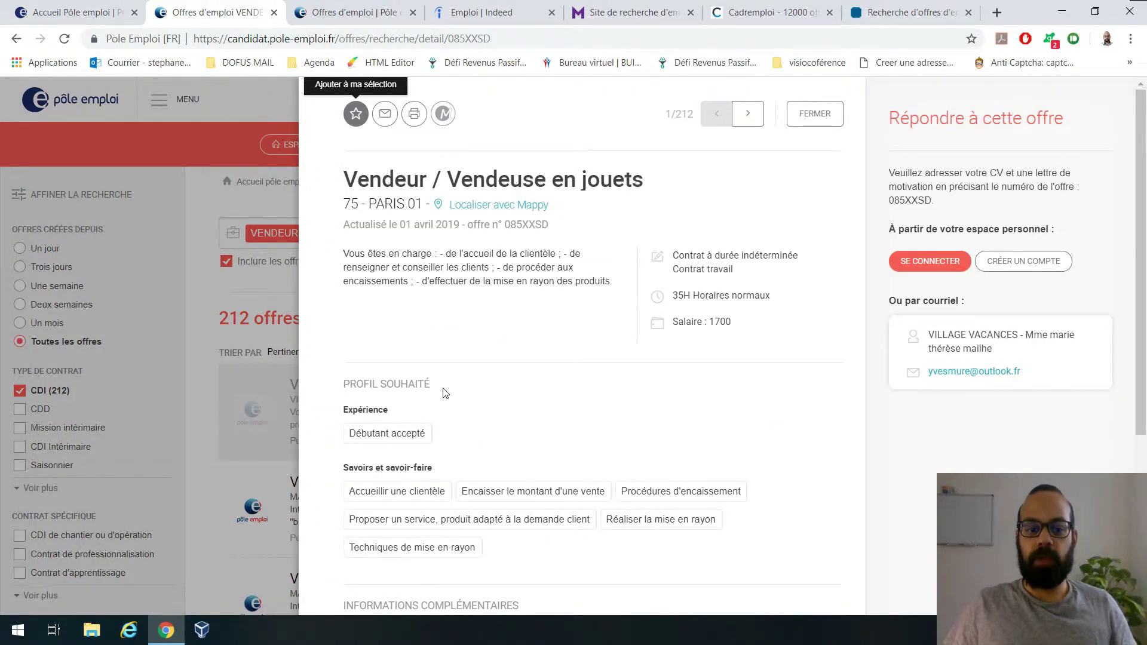
{"action": "left_click", "coordinate": [273, 341]}
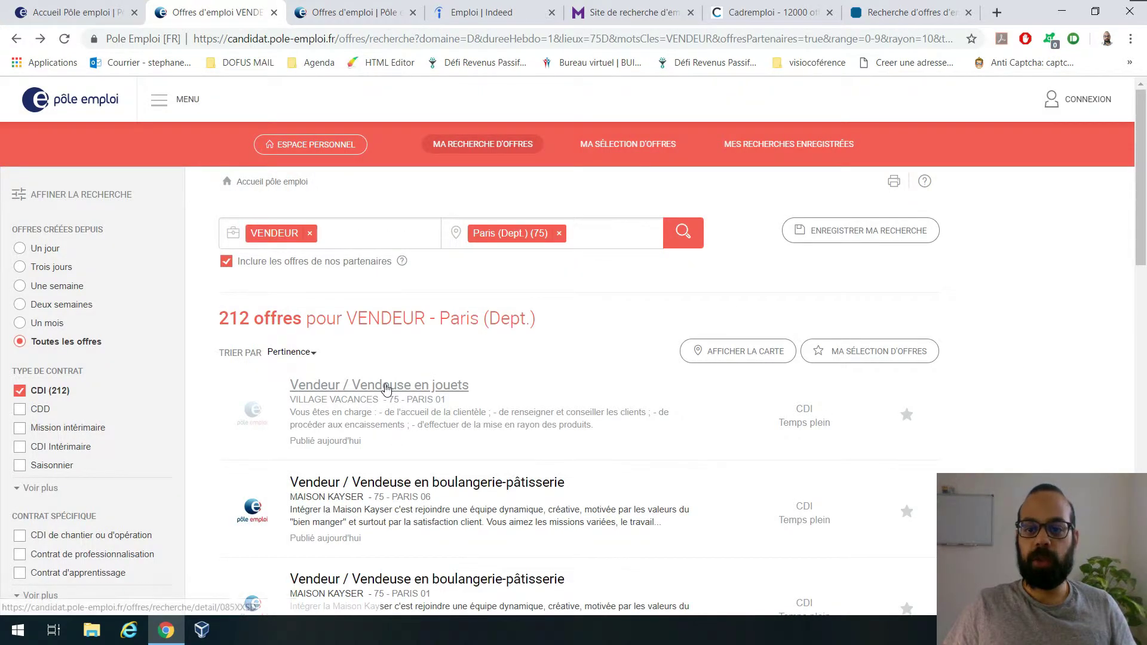
{"action": "left_click", "coordinate": [385, 386]}
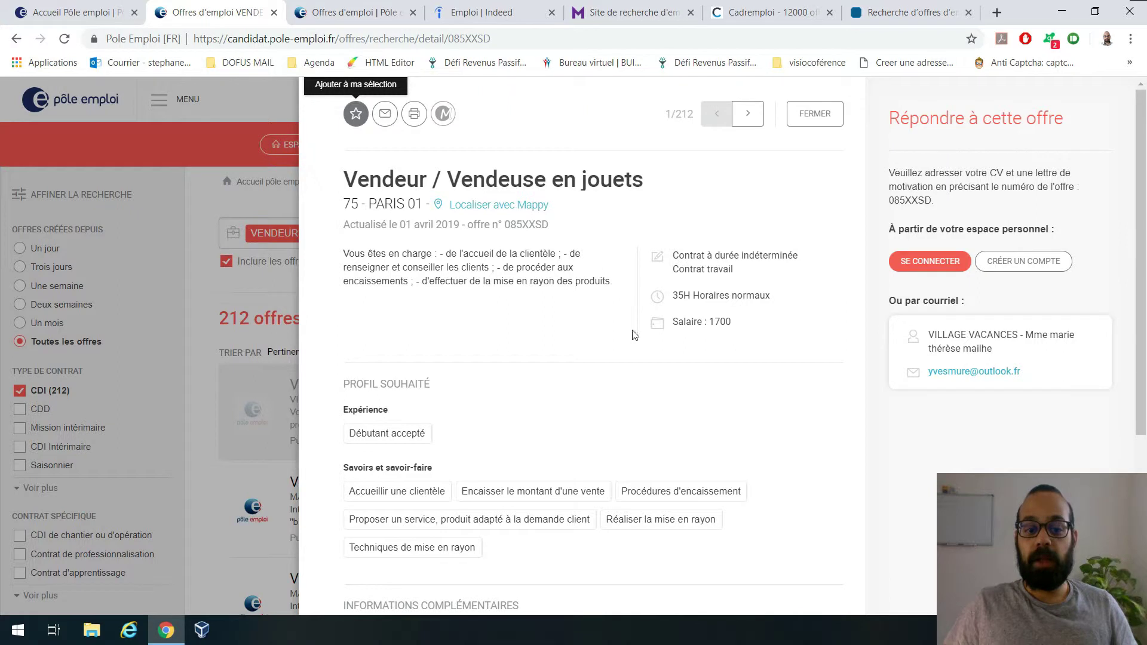
{"action": "scroll", "coordinate": [478, 383], "scroll_direction": "down", "scroll_amount": 1}
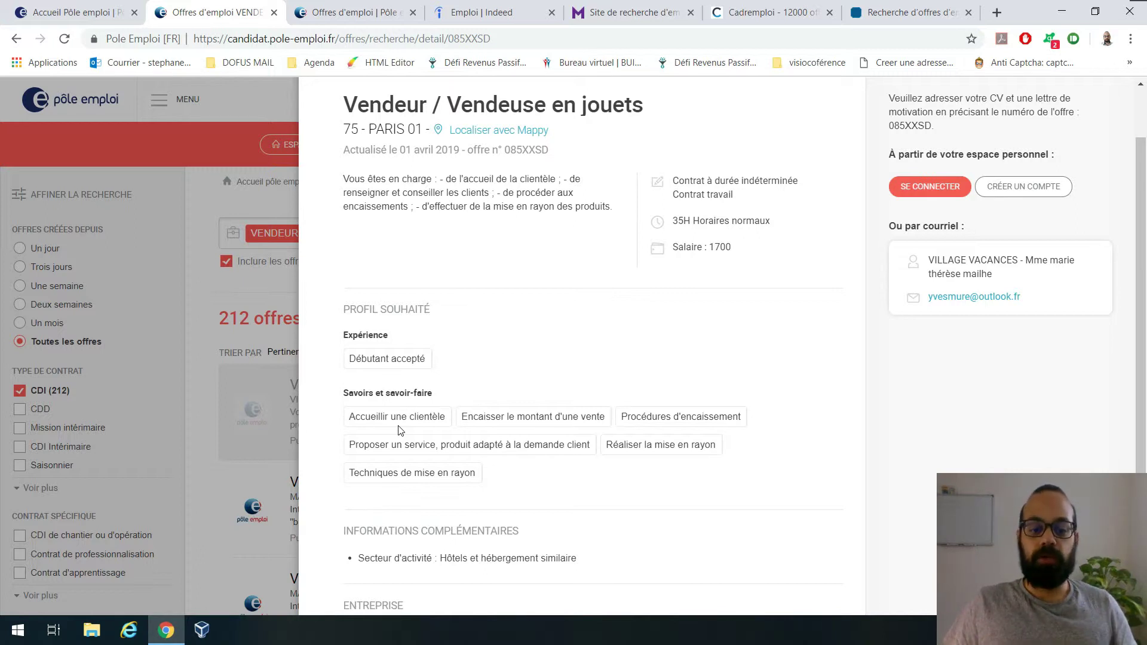
{"action": "scroll", "coordinate": [424, 426], "scroll_direction": "down", "scroll_amount": 2}
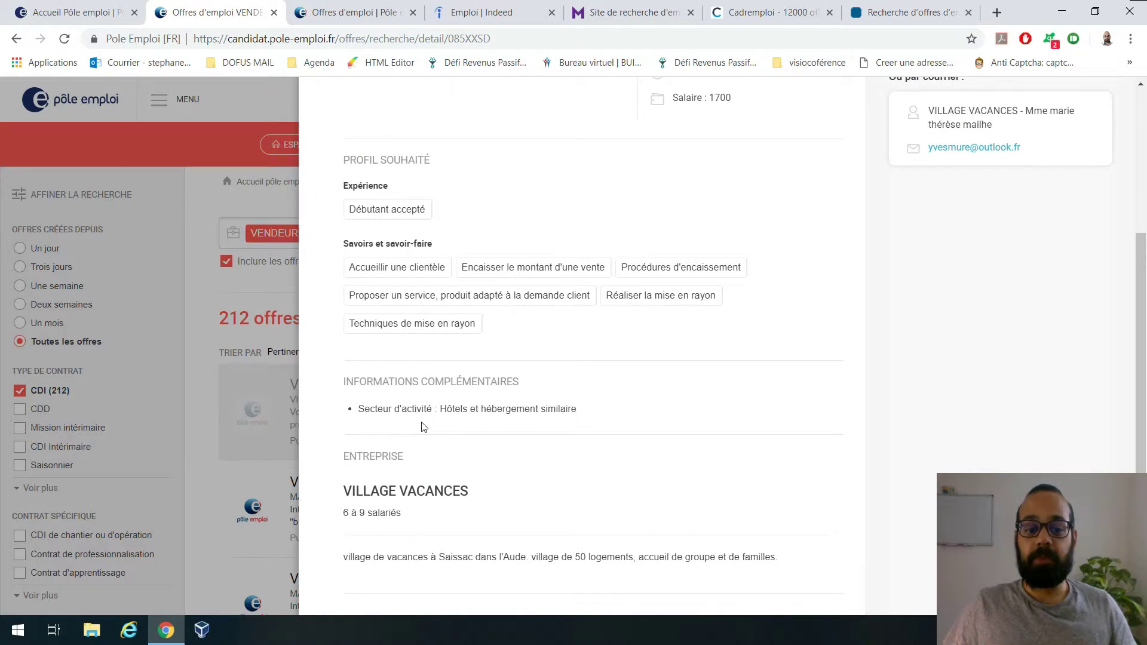
{"action": "scroll", "coordinate": [545, 481], "scroll_direction": "up", "scroll_amount": 1}
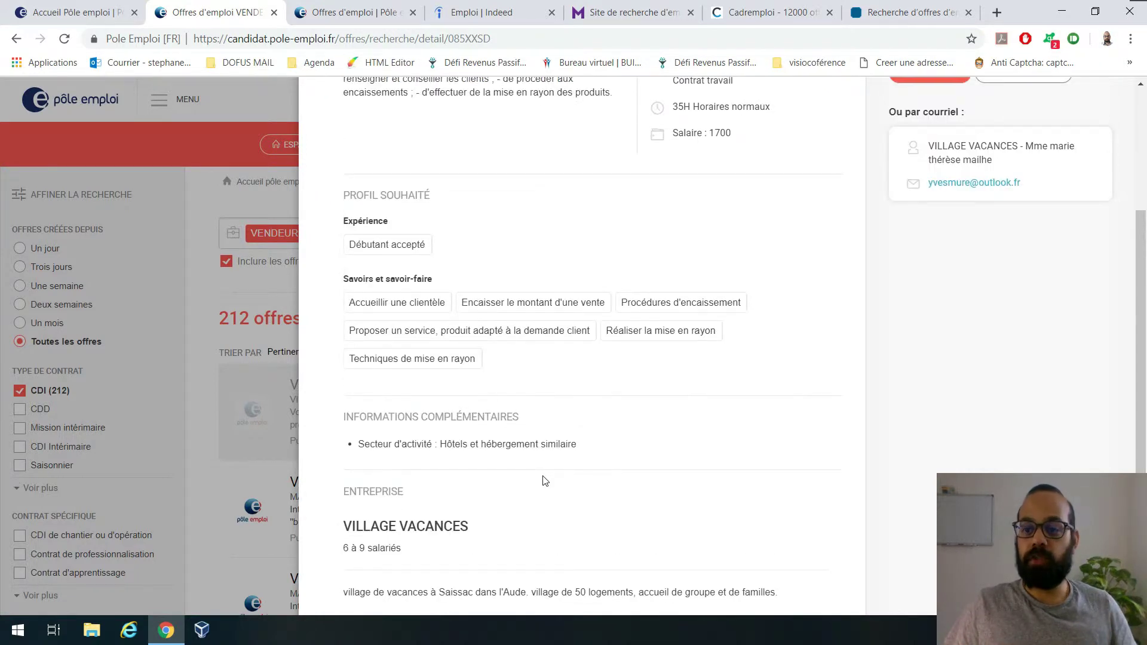
{"action": "scroll", "coordinate": [545, 481], "scroll_direction": "up", "scroll_amount": 3}
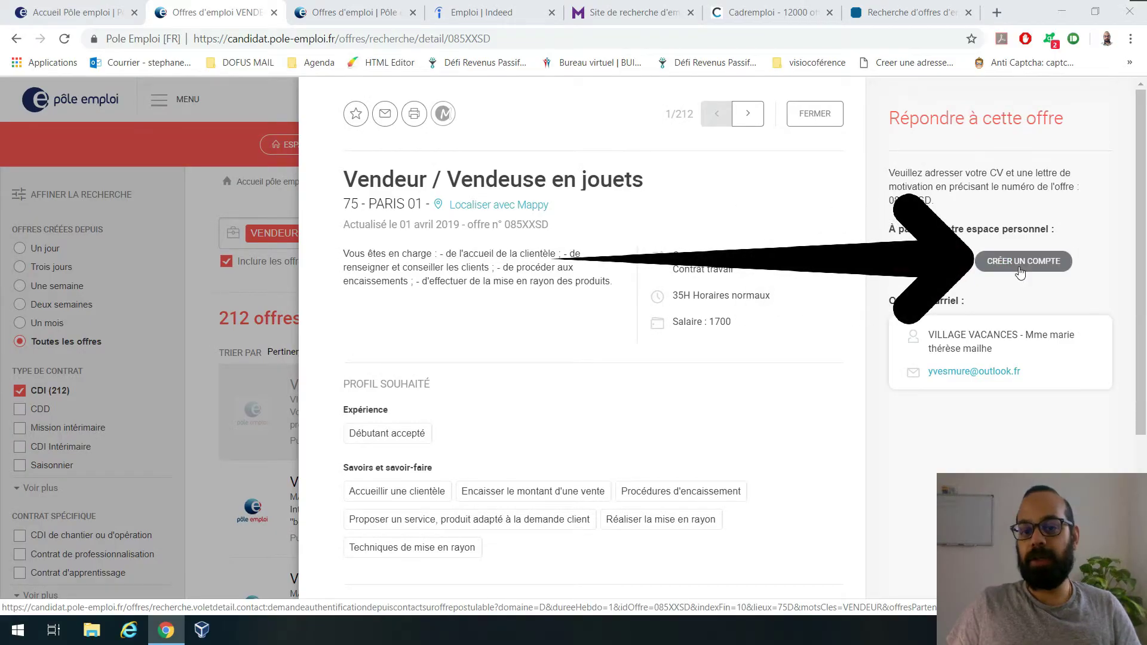
Choose CRÉER UN COMPTE on the toy-shop offer to reach the Connexion candidat page.
{"action": "left_click", "coordinate": [1021, 272]}
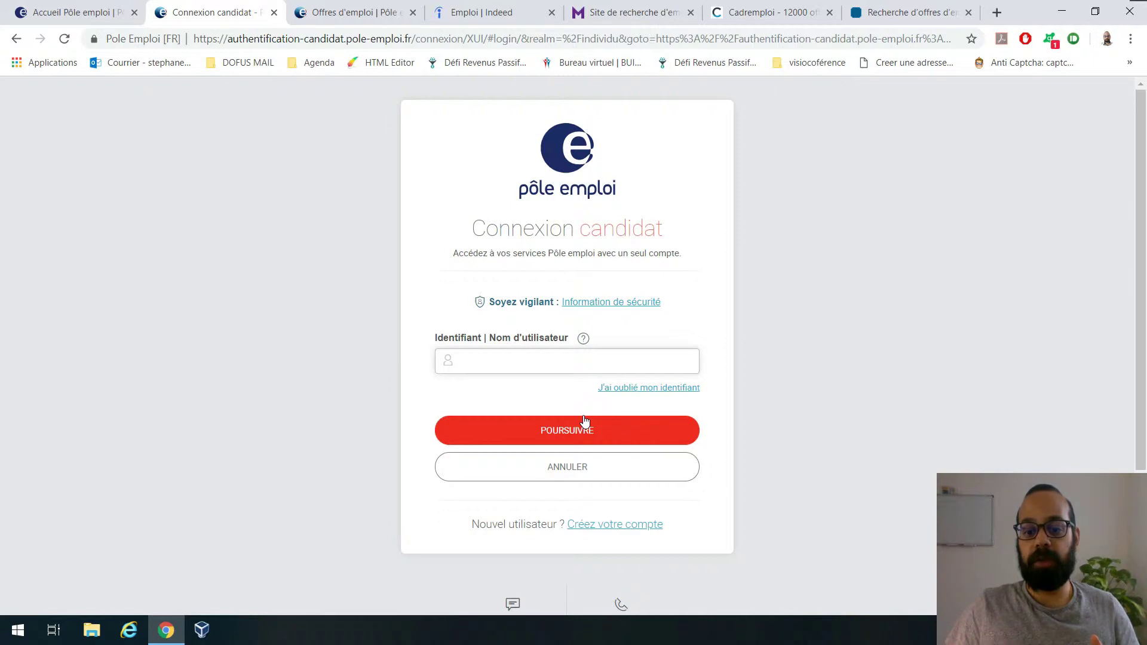
Follow the 'Créez votre compte' link under Nouvel utilisateur.
{"action": "left_click", "coordinate": [602, 525]}
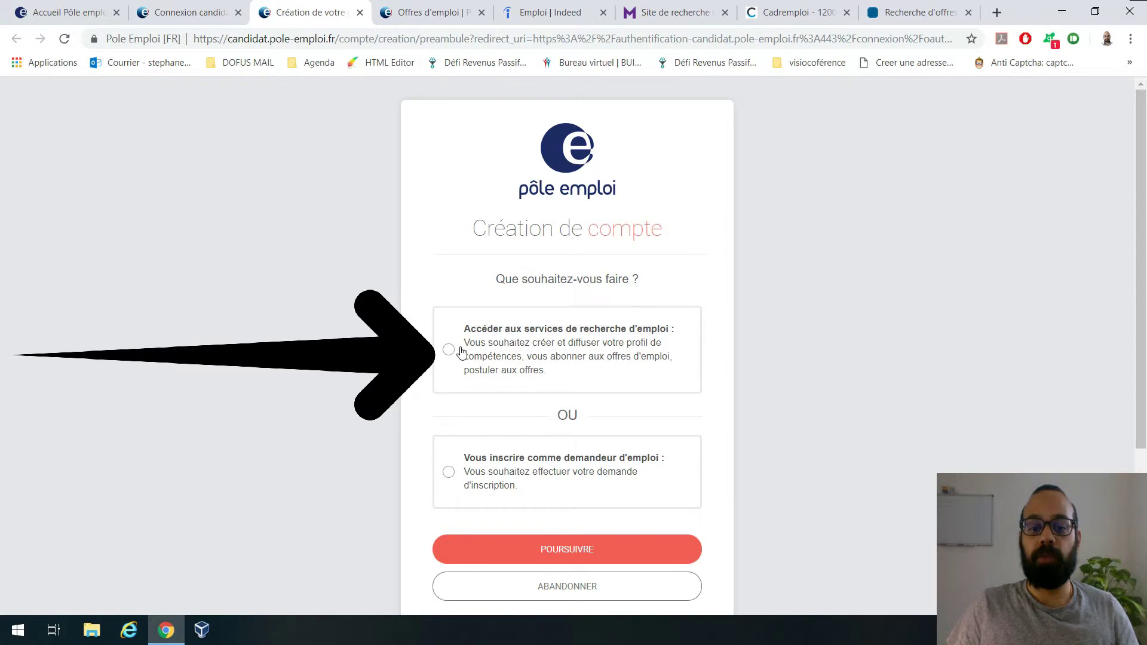
Choose job-search services access, then enter the first name and surname.
{"action": "left_click", "coordinate": [462, 352]}
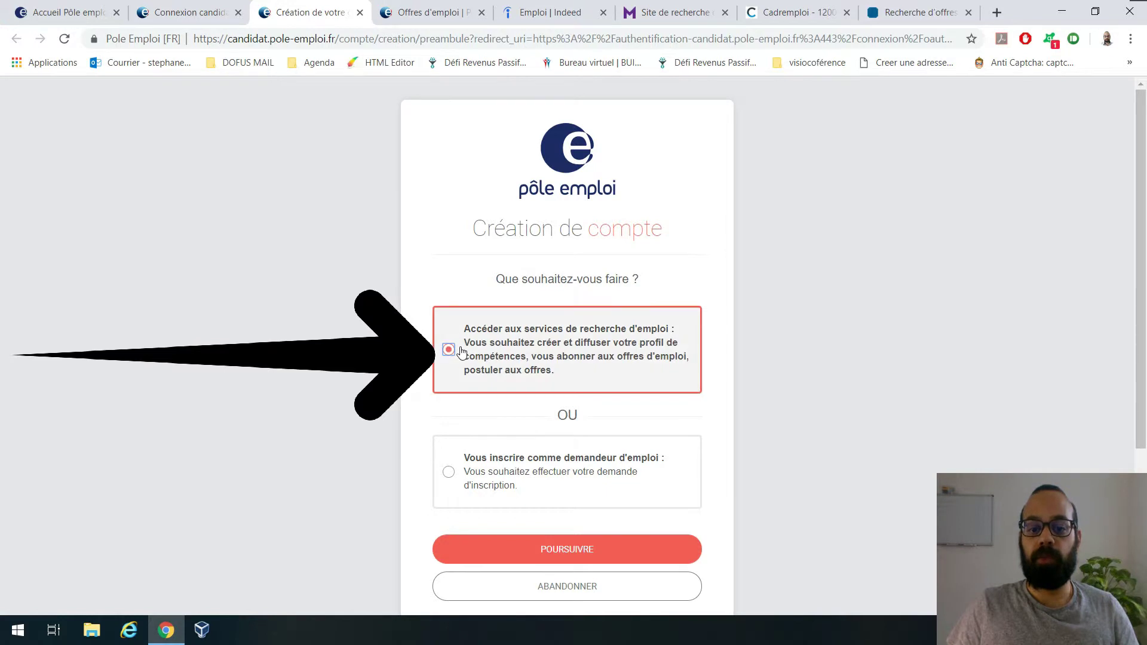
{"action": "left_click", "coordinate": [600, 549]}
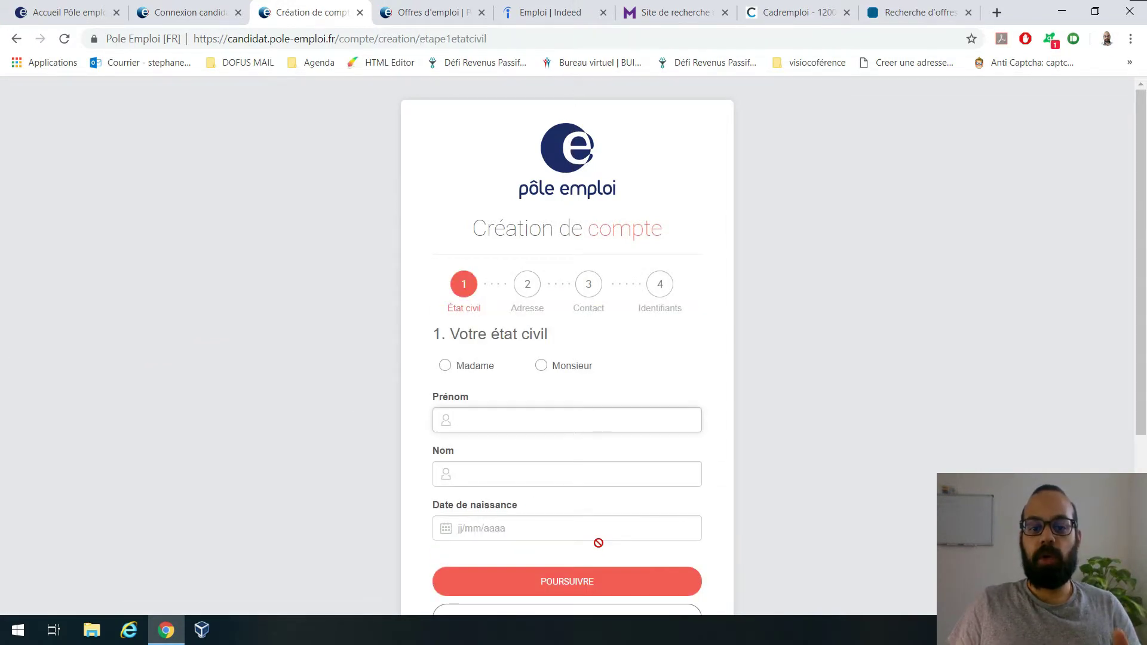
{"action": "left_click", "coordinate": [514, 422]}
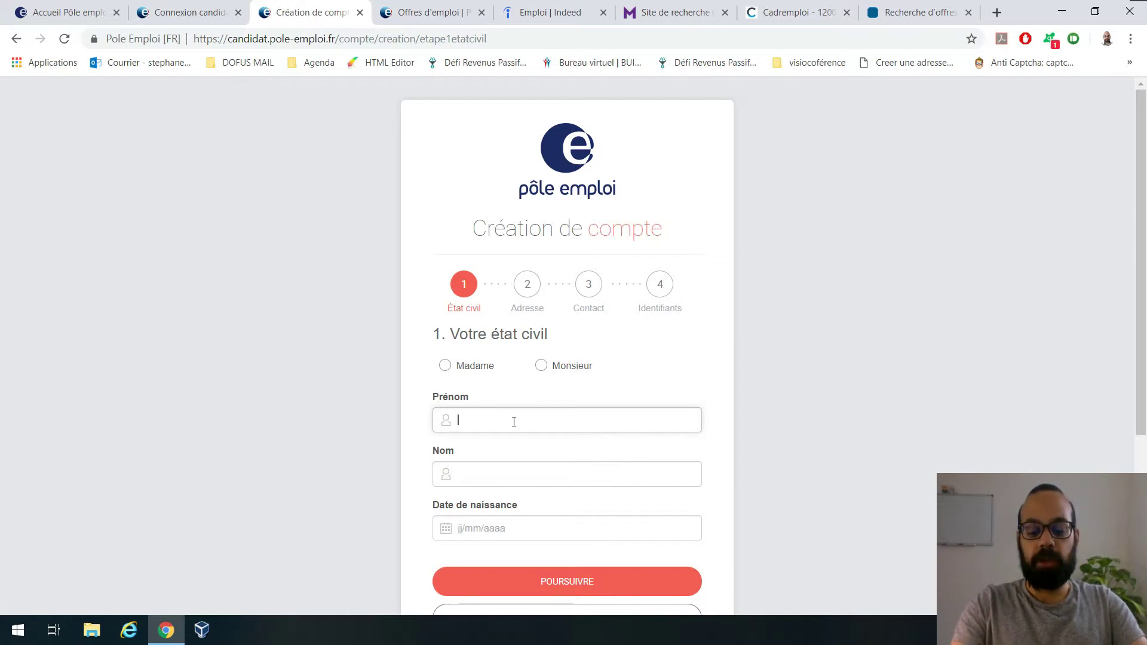
{"action": "type", "text": "CYRIL"}
{"action": "left_click", "coordinate": [481, 465]}
{"action": "type", "text": "youtube"}
Enter the date of birth, select Monsieur, and continue to the address step.
{"action": "left_click", "coordinate": [518, 532]}
{"action": "left_click", "coordinate": [553, 581]}
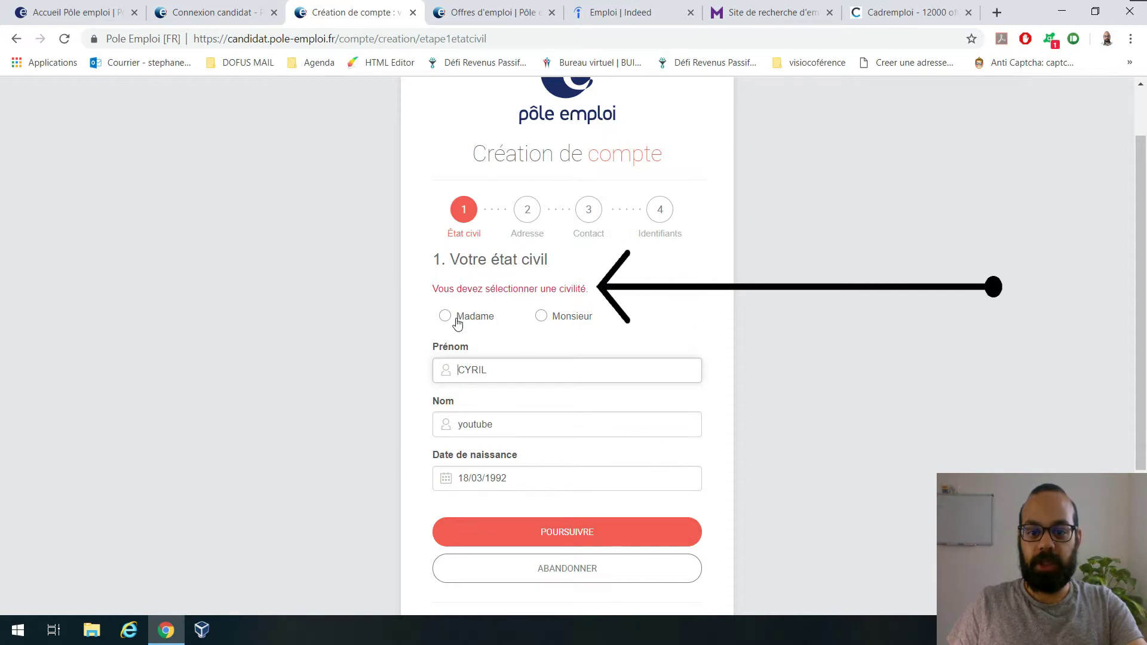
{"action": "left_click", "coordinate": [543, 318]}
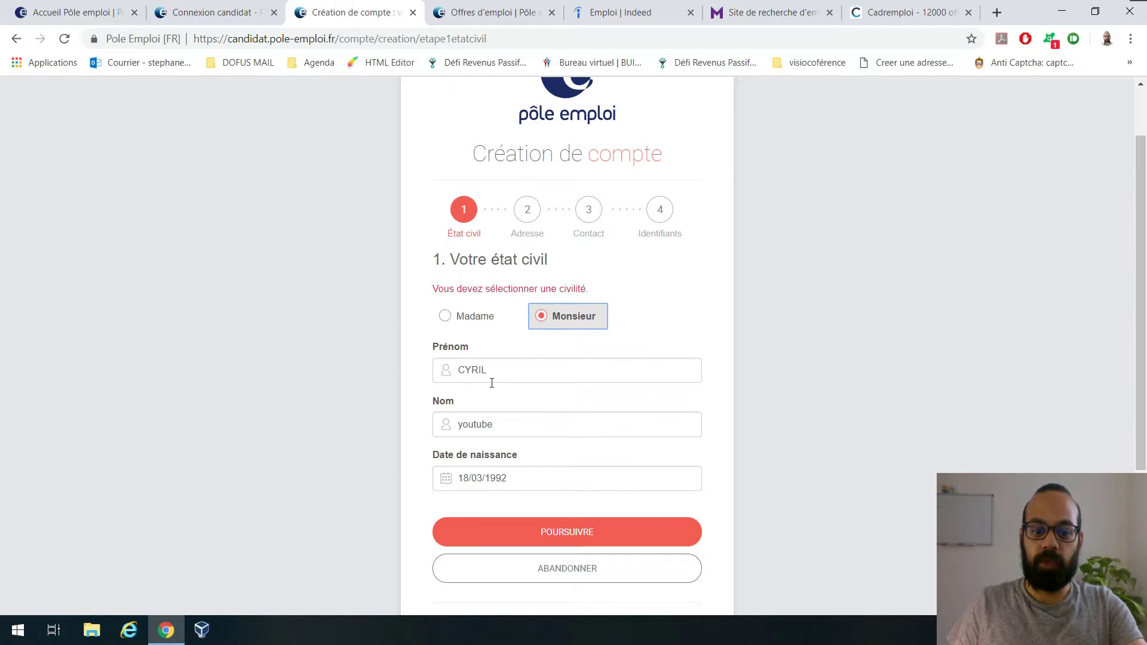
{"action": "left_click", "coordinate": [570, 532]}
{"action": "scroll", "coordinate": [500, 312], "scroll_direction": "down", "scroll_amount": 2}
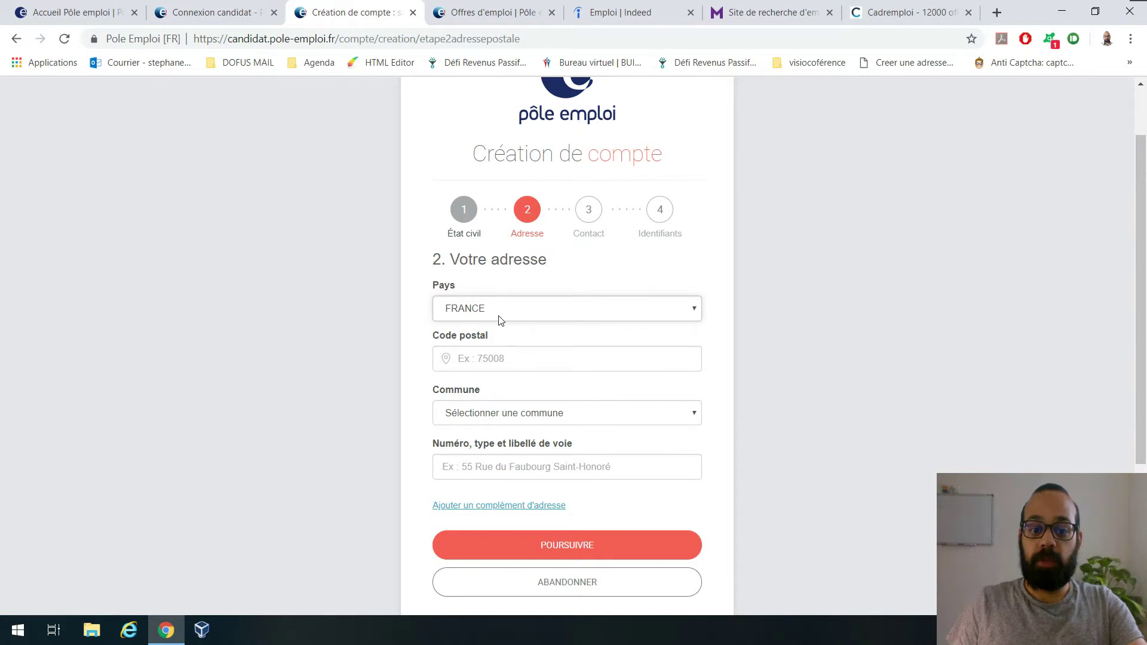
Enter the Paris postal code, choose PARIS as the commune, fill in the street address and continue.
{"action": "left_click", "coordinate": [524, 362]}
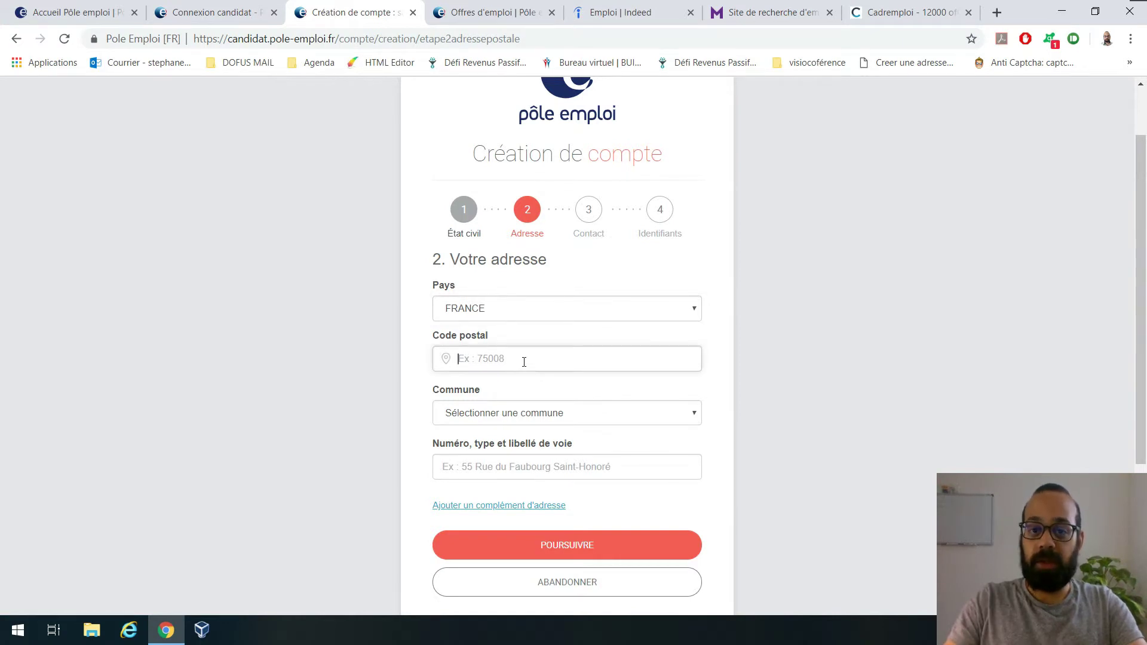
{"action": "type", "text": "75015"}
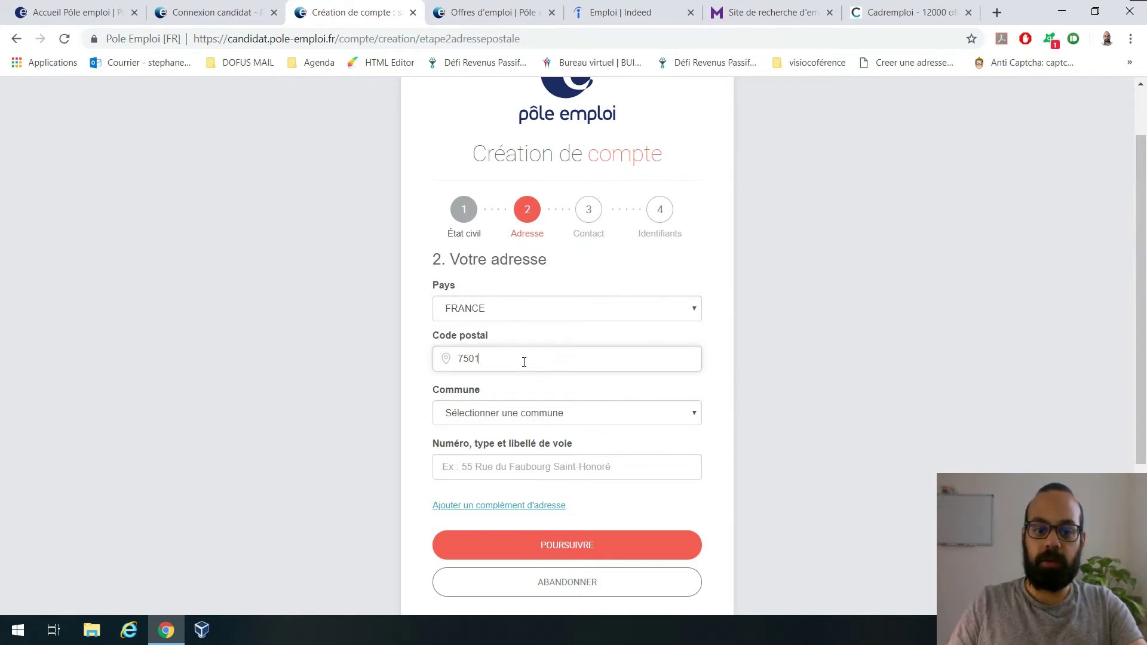
{"action": "left_click", "coordinate": [538, 417]}
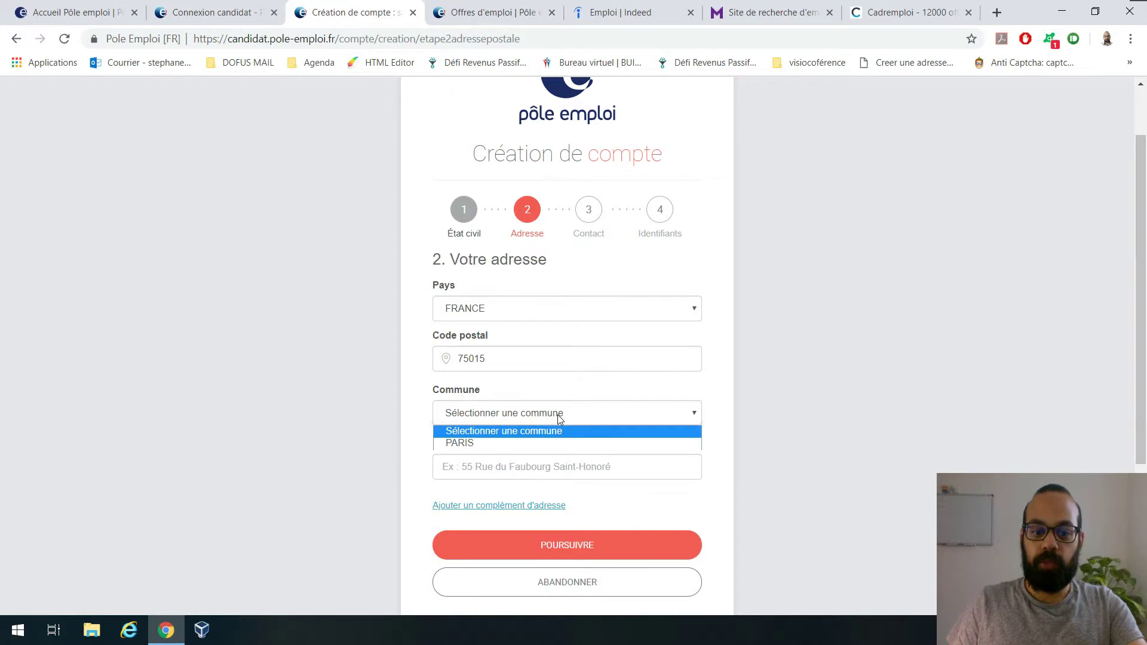
{"action": "left_click", "coordinate": [543, 445]}
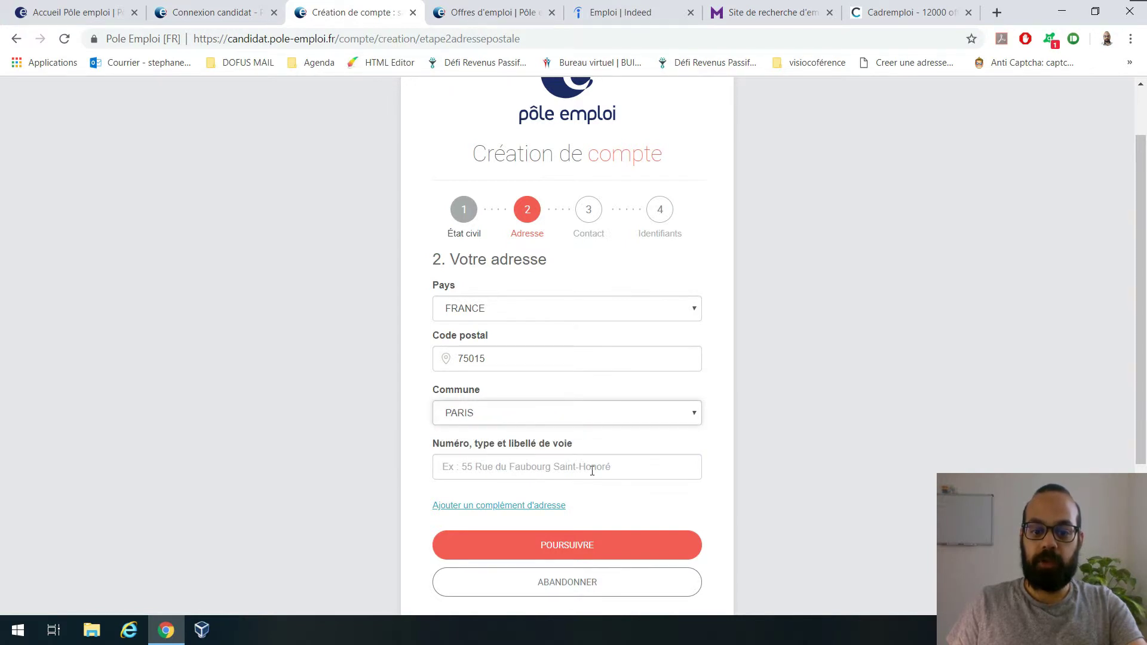
{"action": "left_click", "coordinate": [564, 471]}
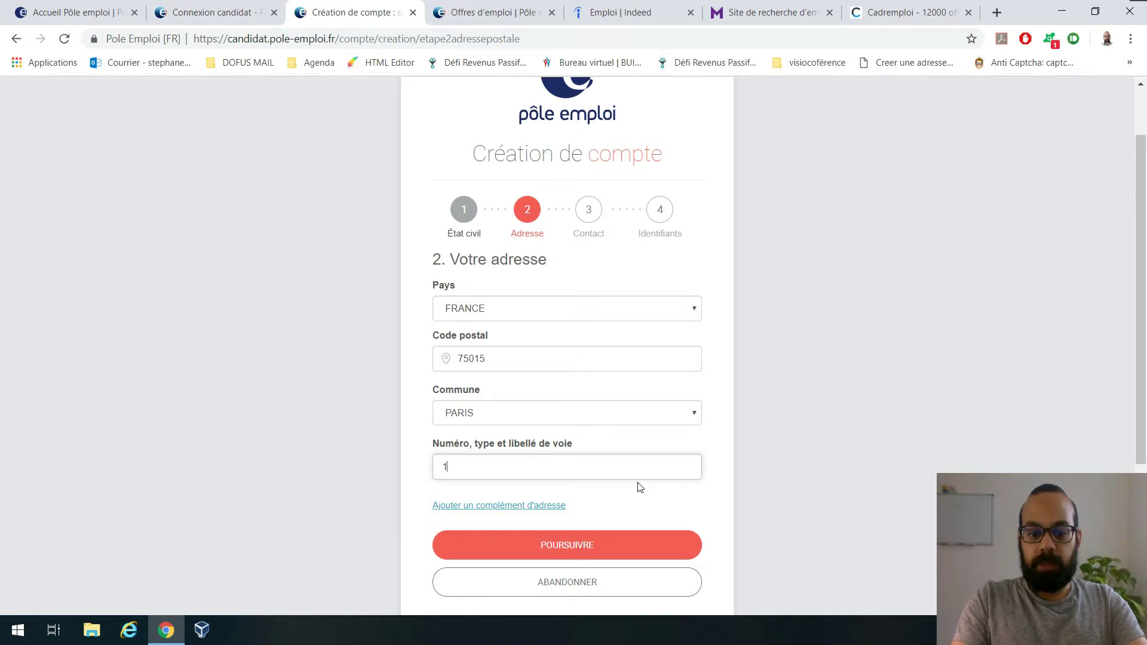
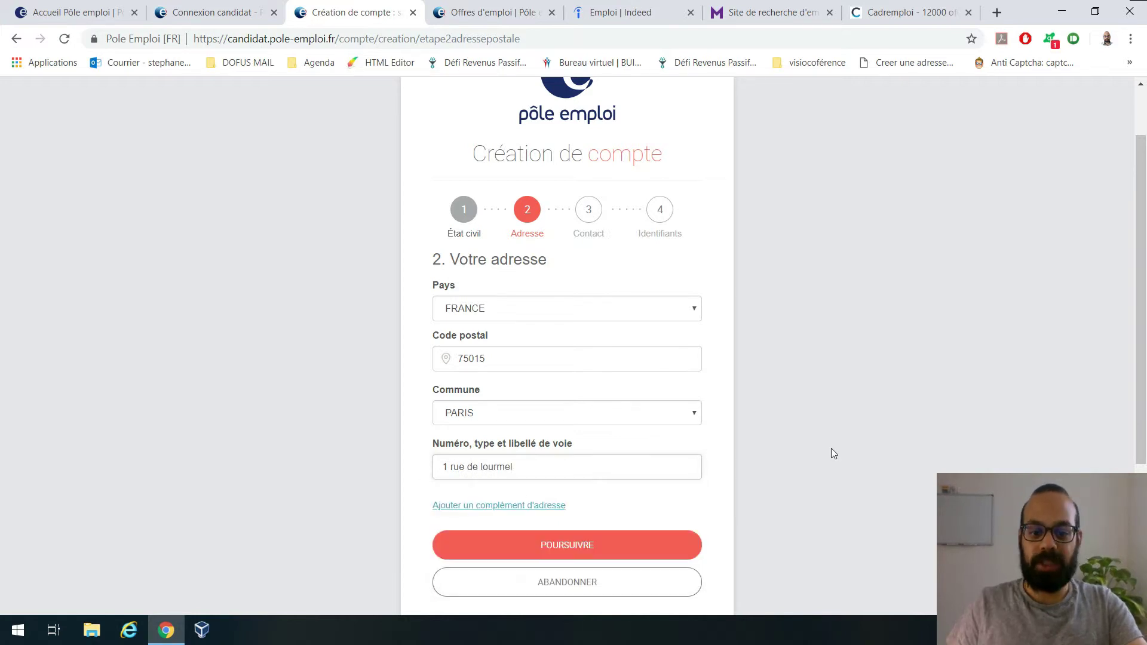
{"action": "scroll", "coordinate": [818, 466], "scroll_direction": "down", "scroll_amount": 3}
{"action": "left_click", "coordinate": [613, 399]}
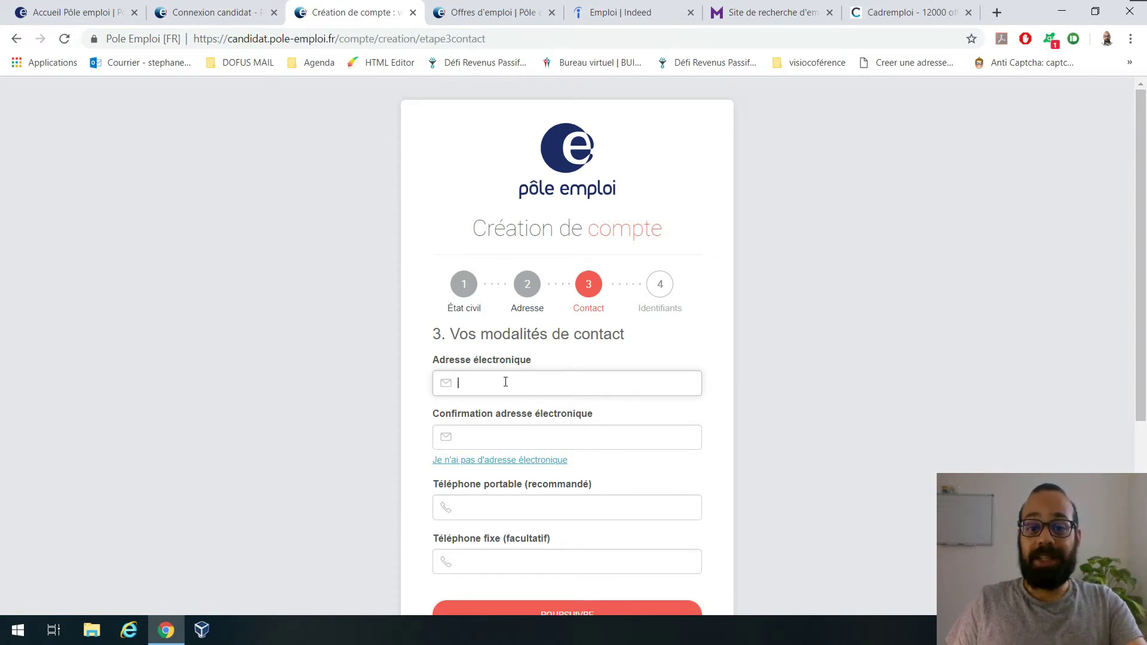
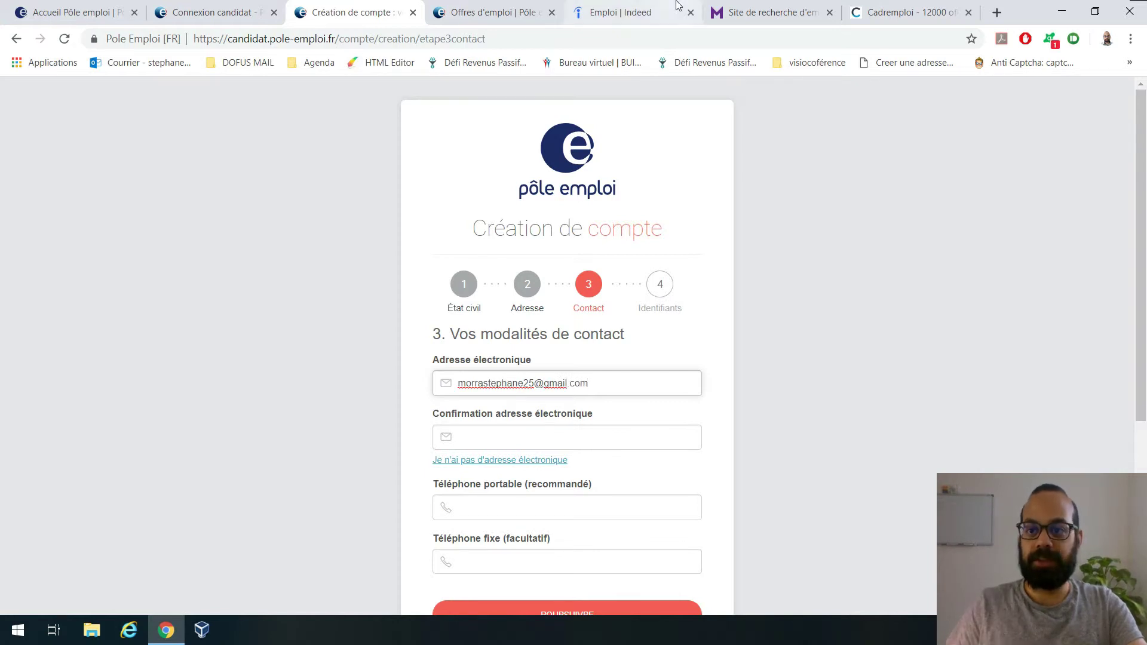
Enter and confirm the account e-mail address, leave the mobile number empty, and continue.
{"action": "left_click", "coordinate": [503, 440]}
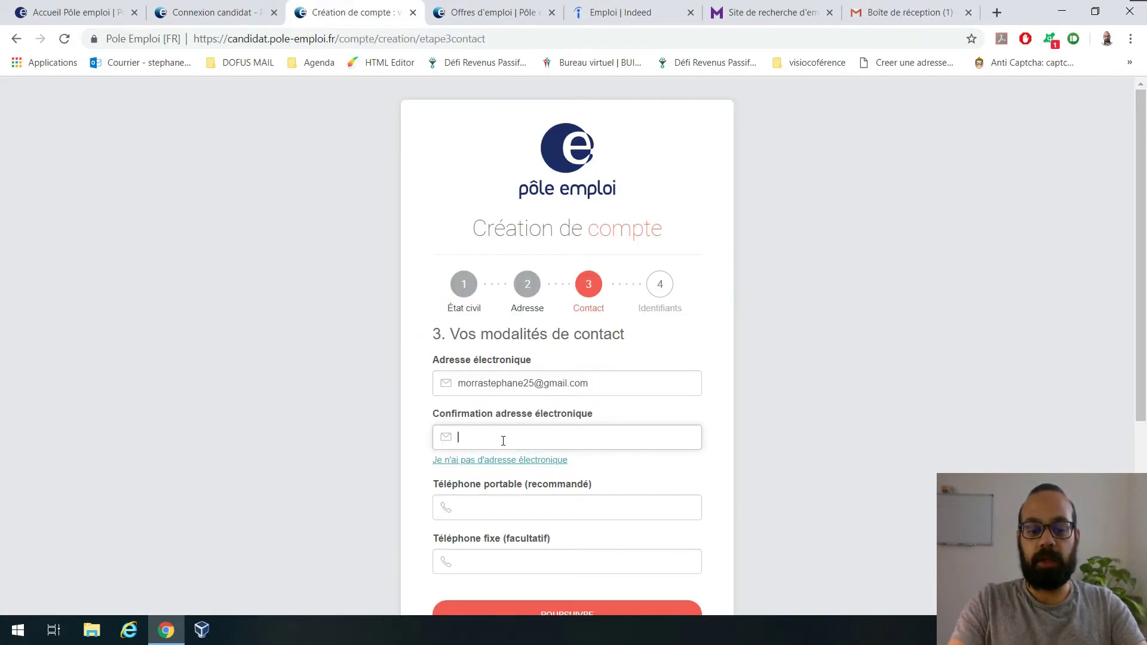
{"action": "key", "text": "ctrl+v"}
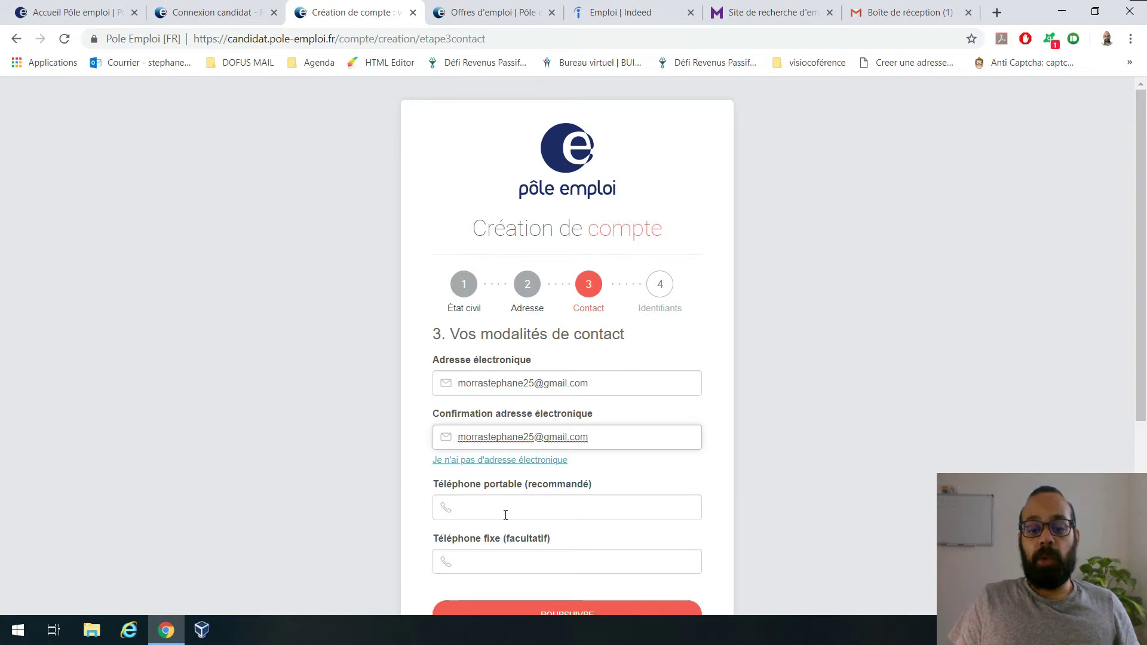
{"action": "scroll", "coordinate": [562, 513], "scroll_direction": "down", "scroll_amount": 1}
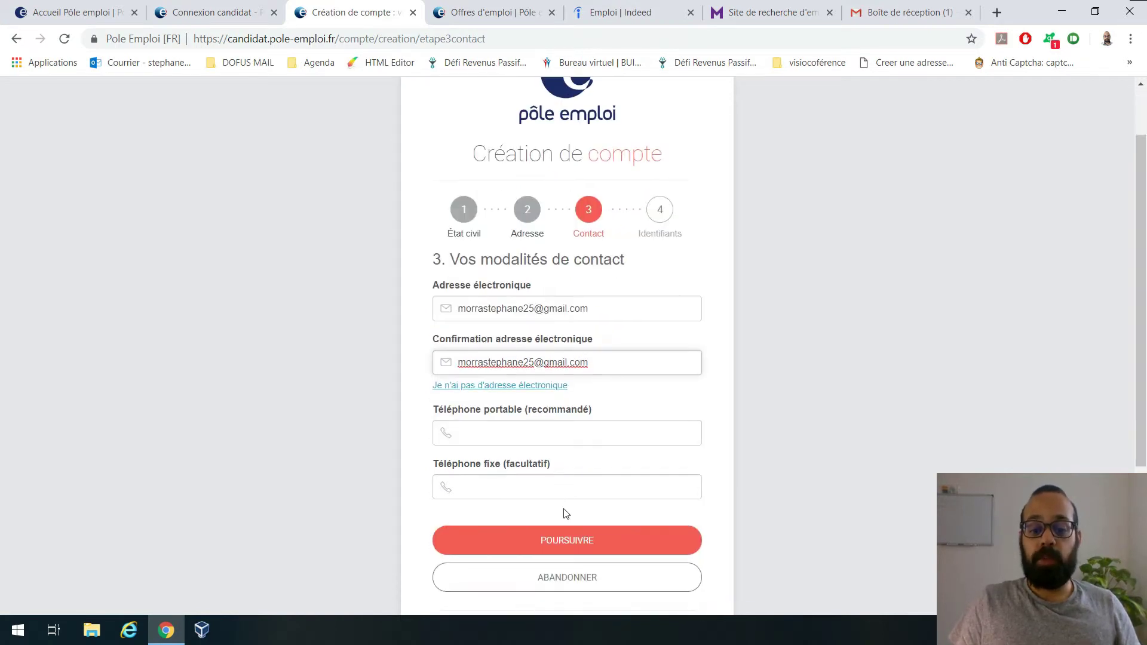
{"action": "left_click", "coordinate": [553, 426]}
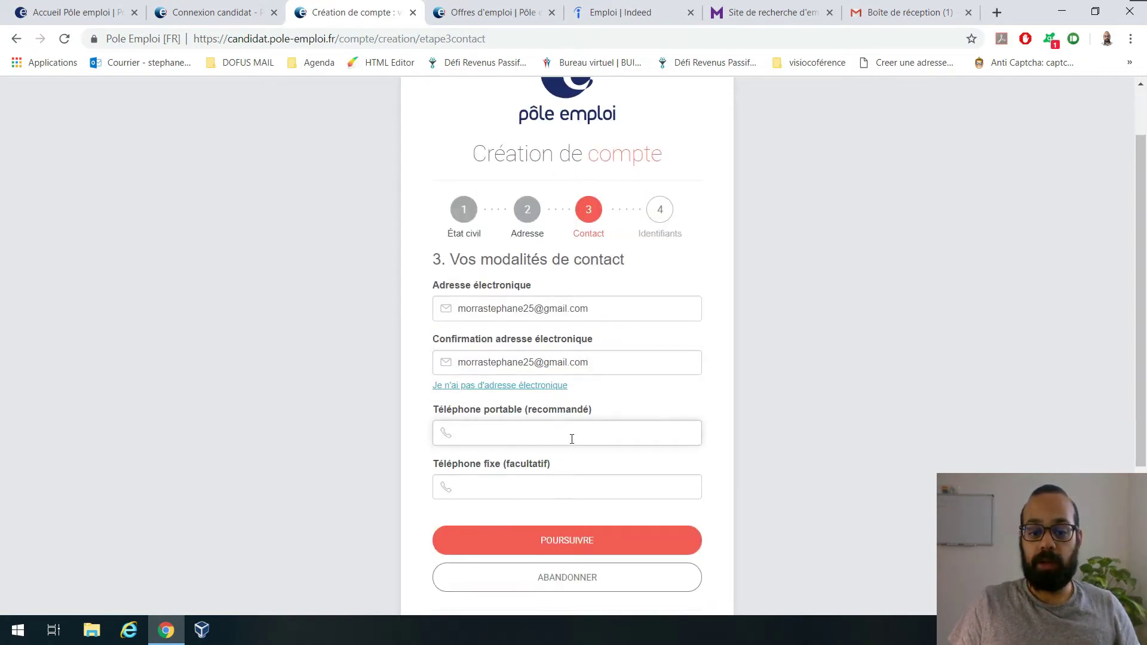
{"action": "scroll", "coordinate": [555, 424], "scroll_direction": "down", "scroll_amount": 1}
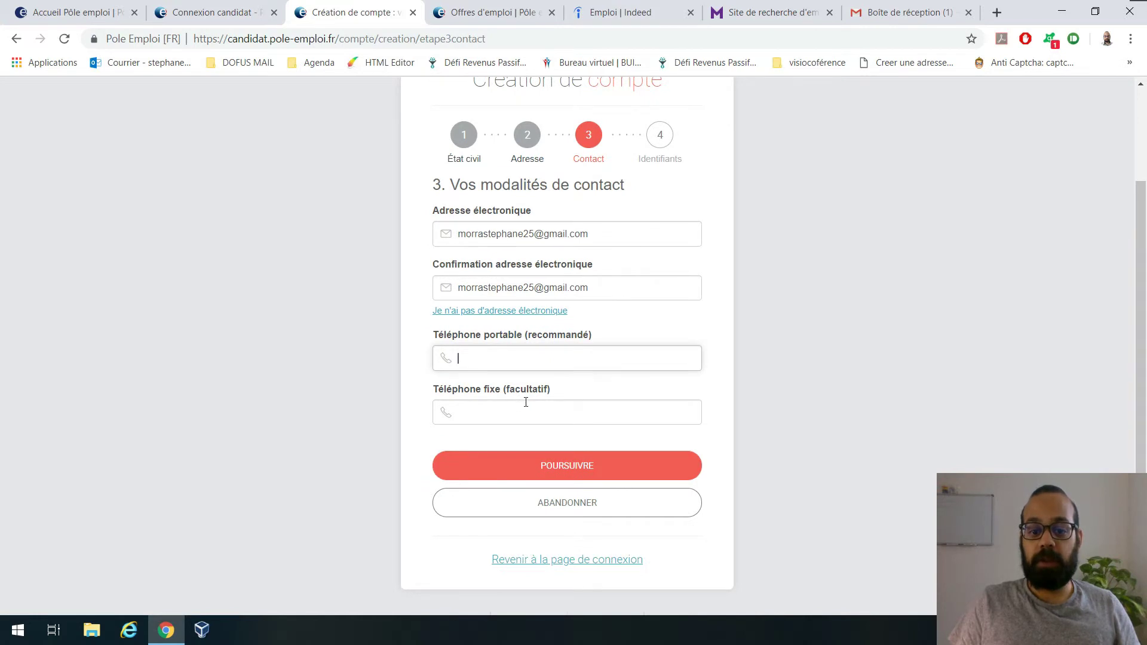
{"action": "left_click", "coordinate": [577, 470]}
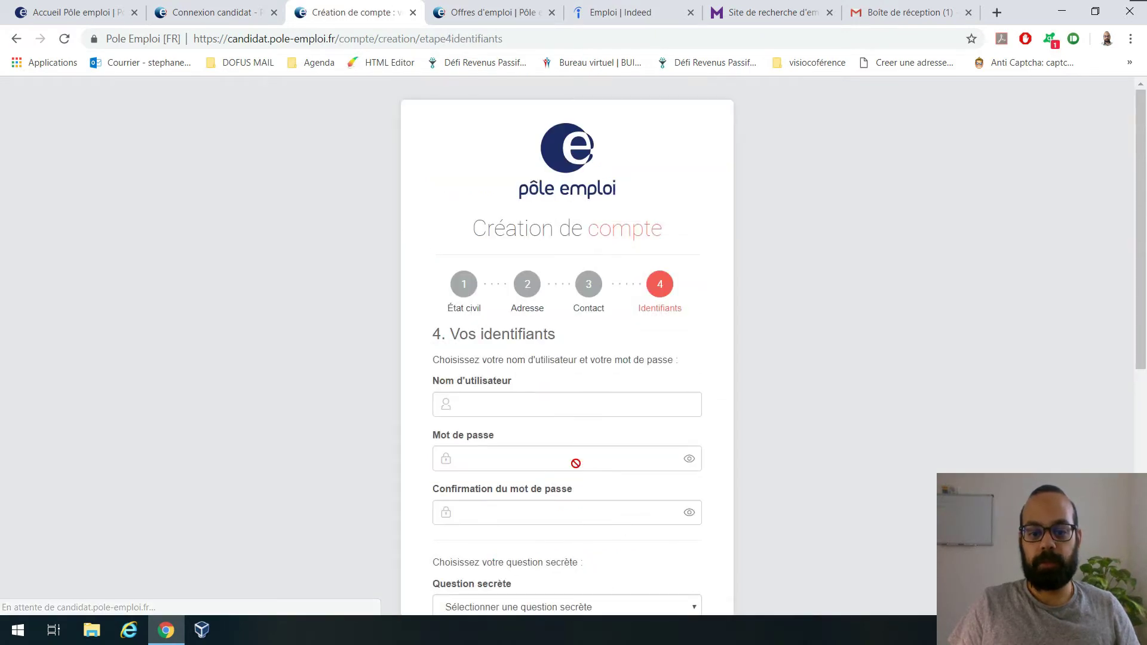
Paste the chosen username and fill in the account password.
{"action": "left_click", "coordinate": [498, 259]}
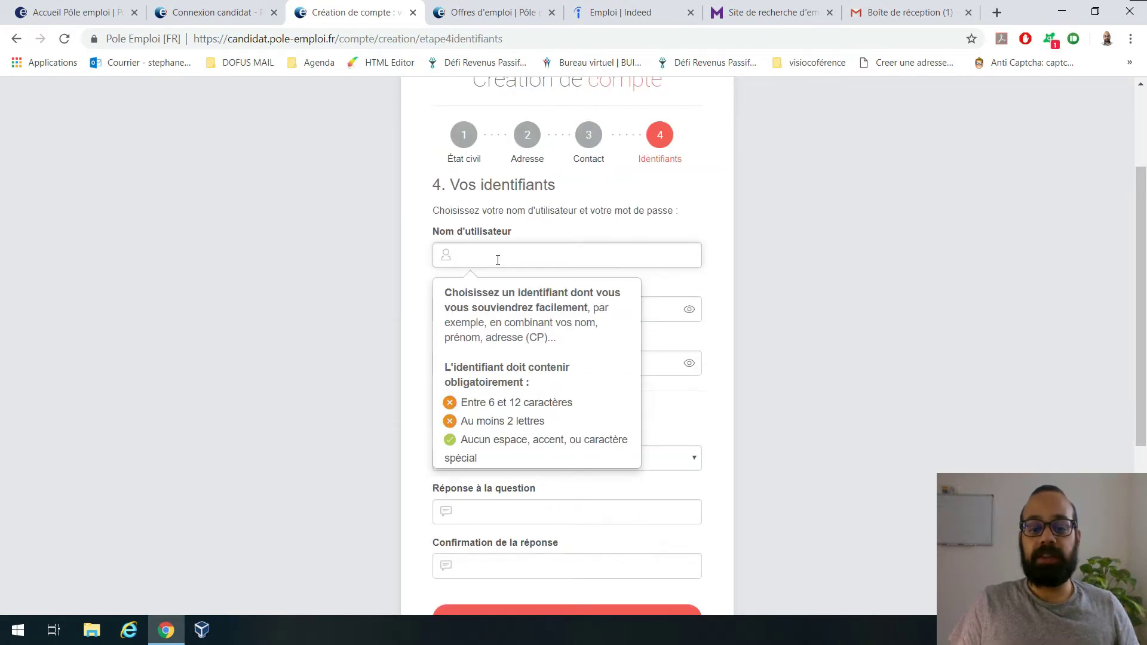
{"action": "key", "text": "ctrl+v"}
{"action": "left_click", "coordinate": [665, 306]}
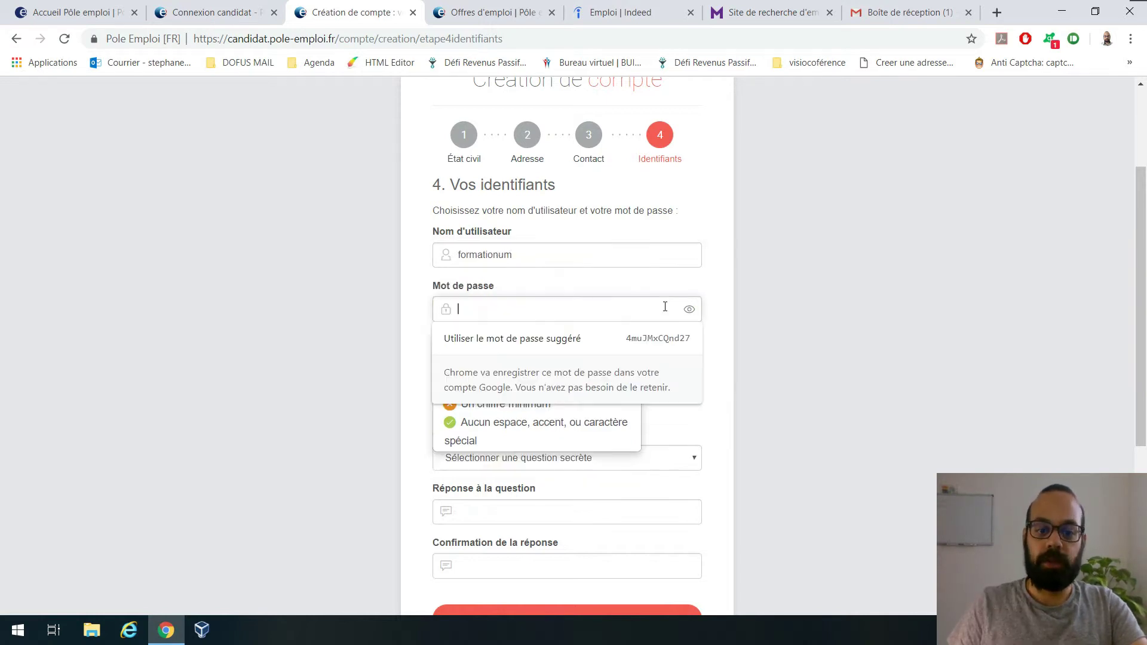
{"action": "scroll", "coordinate": [558, 324], "scroll_direction": "down", "scroll_amount": 1}
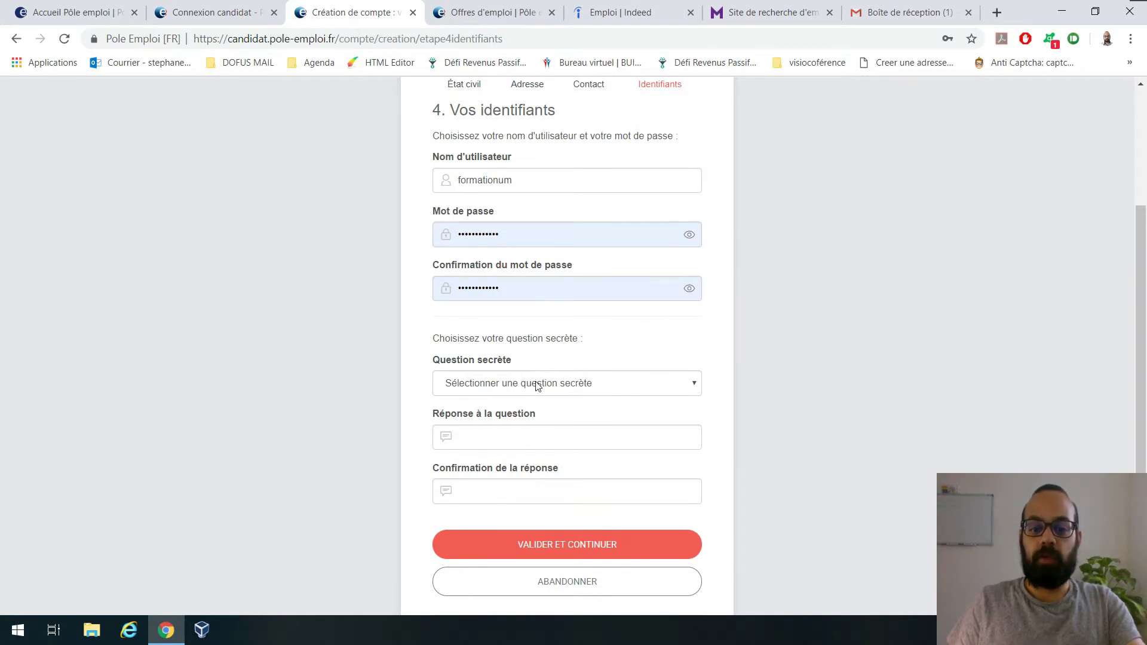
Choose 'Quel est votre lieu de naissance ?' as the secret question and start its answer.
{"action": "left_click", "coordinate": [537, 387]}
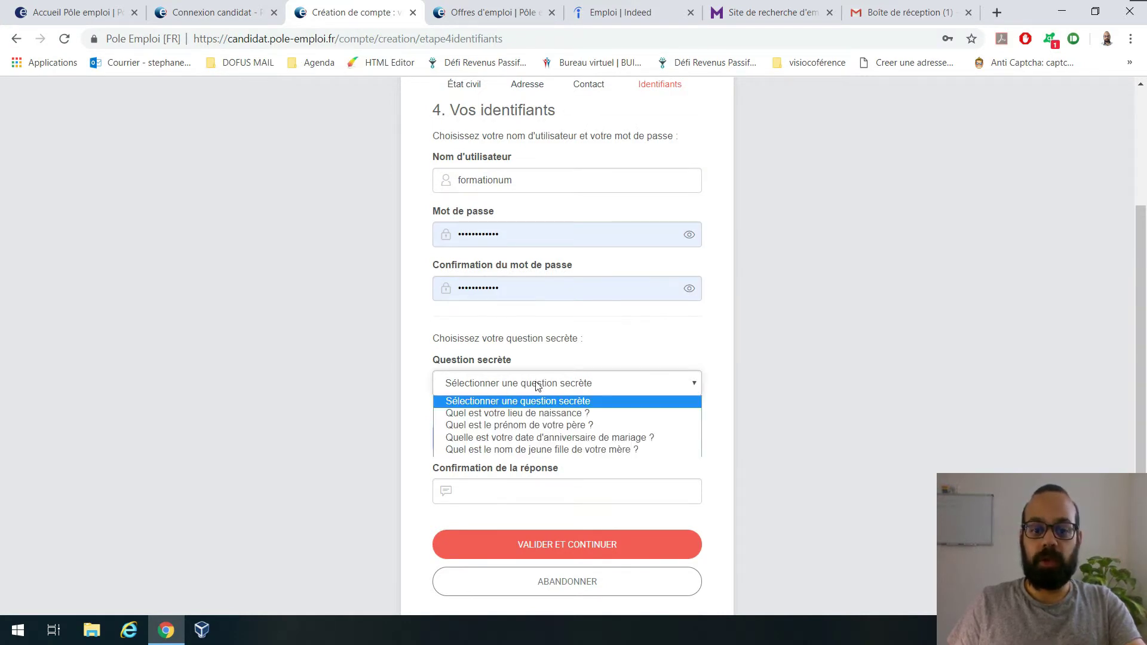
{"action": "key", "text": "Up"}
{"action": "key", "text": "Up"}
{"action": "key", "text": "Down"}
{"action": "key", "text": "Return"}
{"action": "left_click", "coordinate": [518, 435]}
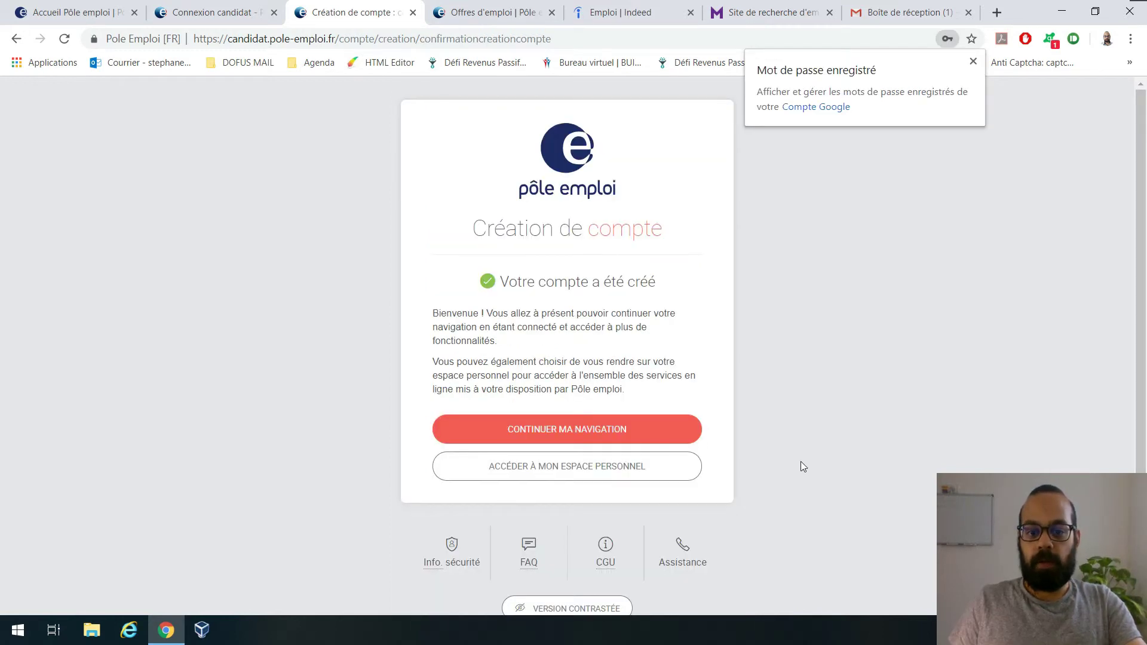
Continue browsing from the account-created page back to the VENDEUR offers.
{"action": "left_click", "coordinate": [610, 433]}
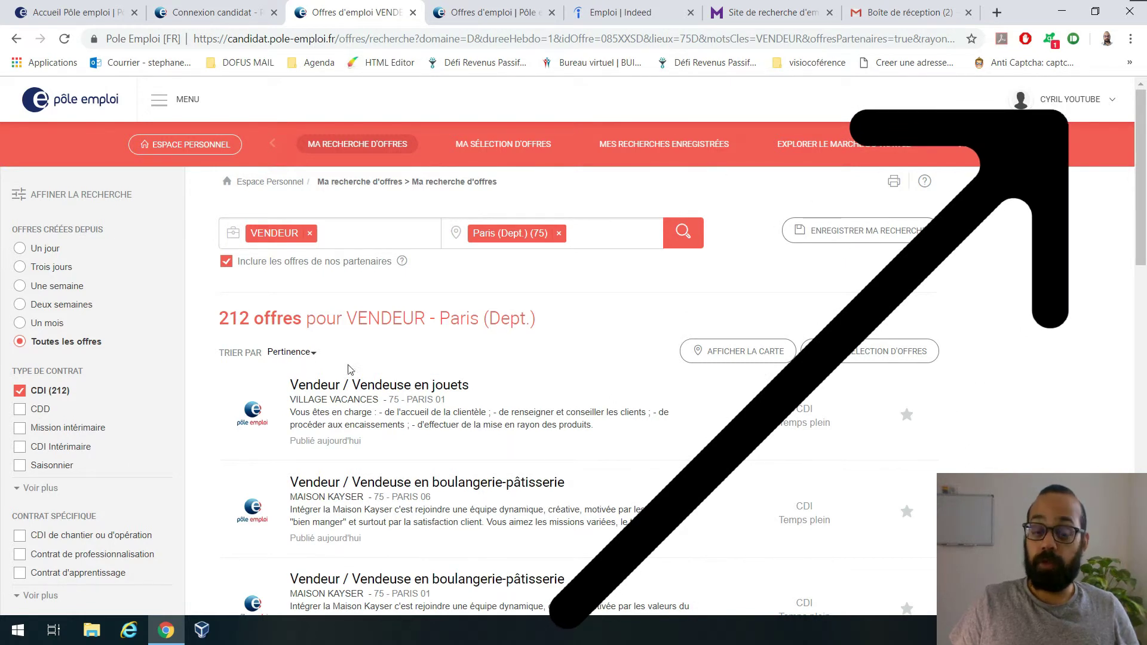
Open the 'Vendeur / Vendeuse en jouets' offer and star it into the saved selection.
{"action": "left_click", "coordinate": [350, 388]}
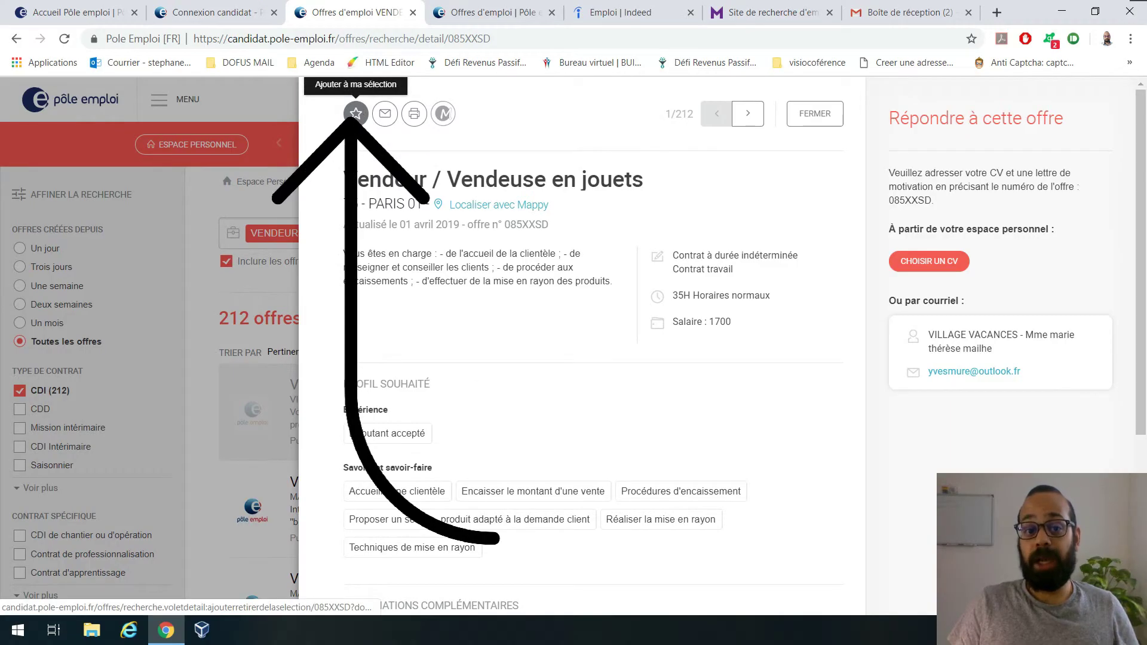
{"action": "left_click", "coordinate": [356, 115]}
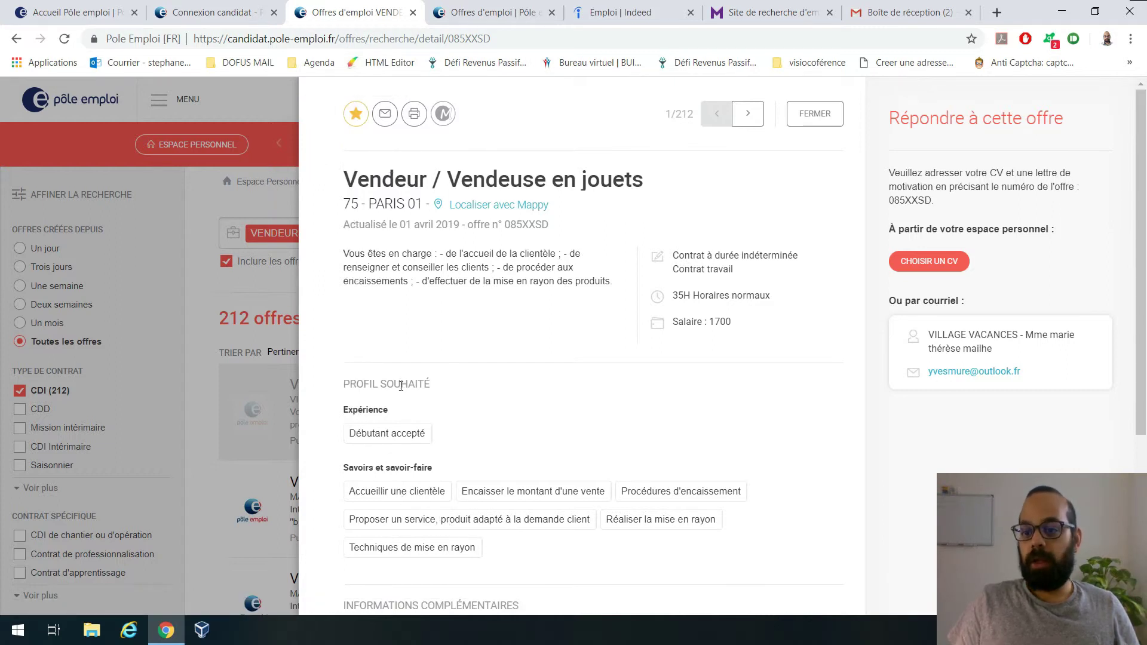
Go from the offer's CV choice to adding a new CV and open the file picker.
{"action": "left_click", "coordinate": [920, 270]}
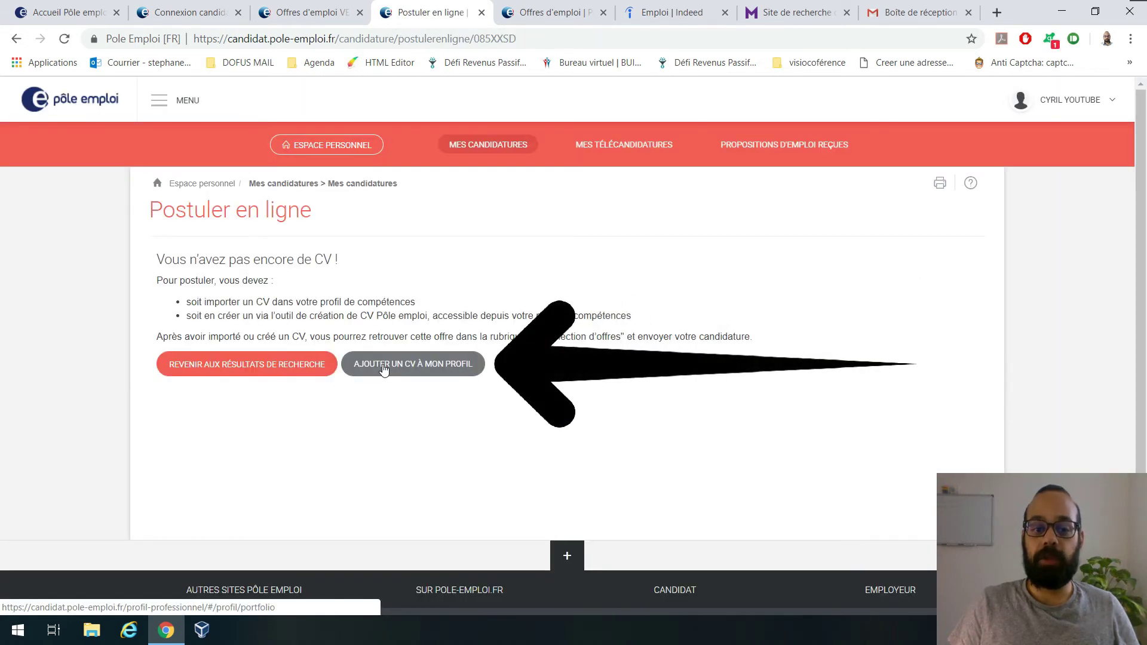
{"action": "left_click", "coordinate": [384, 371]}
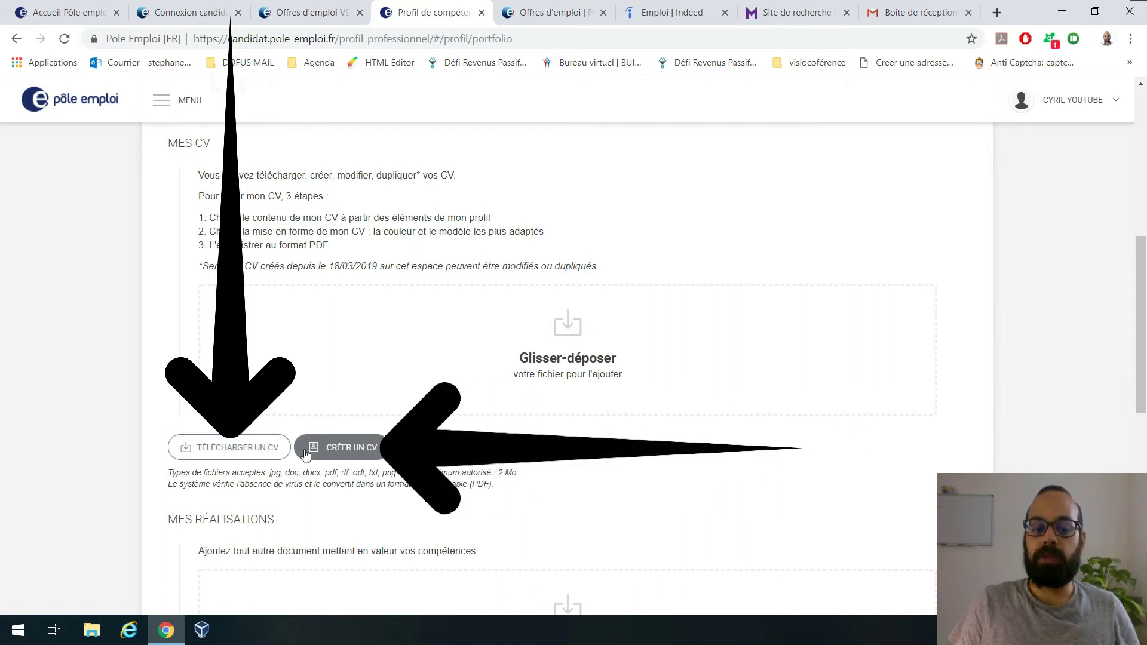
{"action": "left_click", "coordinate": [279, 452]}
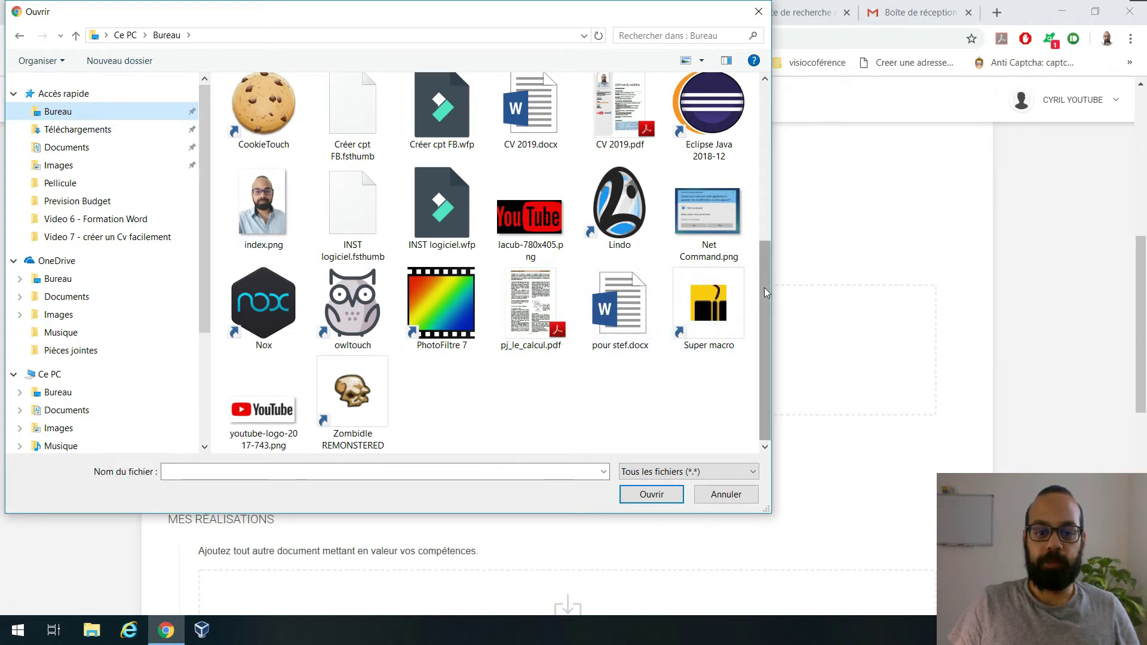
Upload CV 2019.pdf from the desktop and validate it with the title CV 2019.
{"action": "scroll", "coordinate": [765, 287], "scroll_direction": "up", "scroll_amount": 3}
{"action": "double_click", "coordinate": [620, 335]}
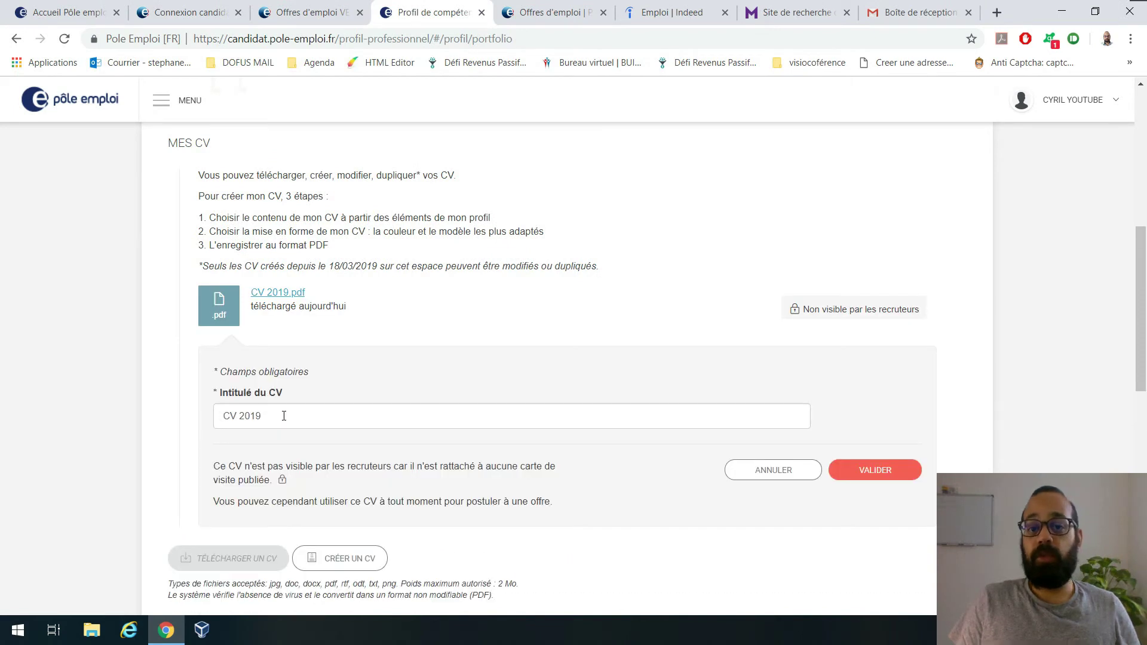
{"action": "left_click", "coordinate": [282, 415]}
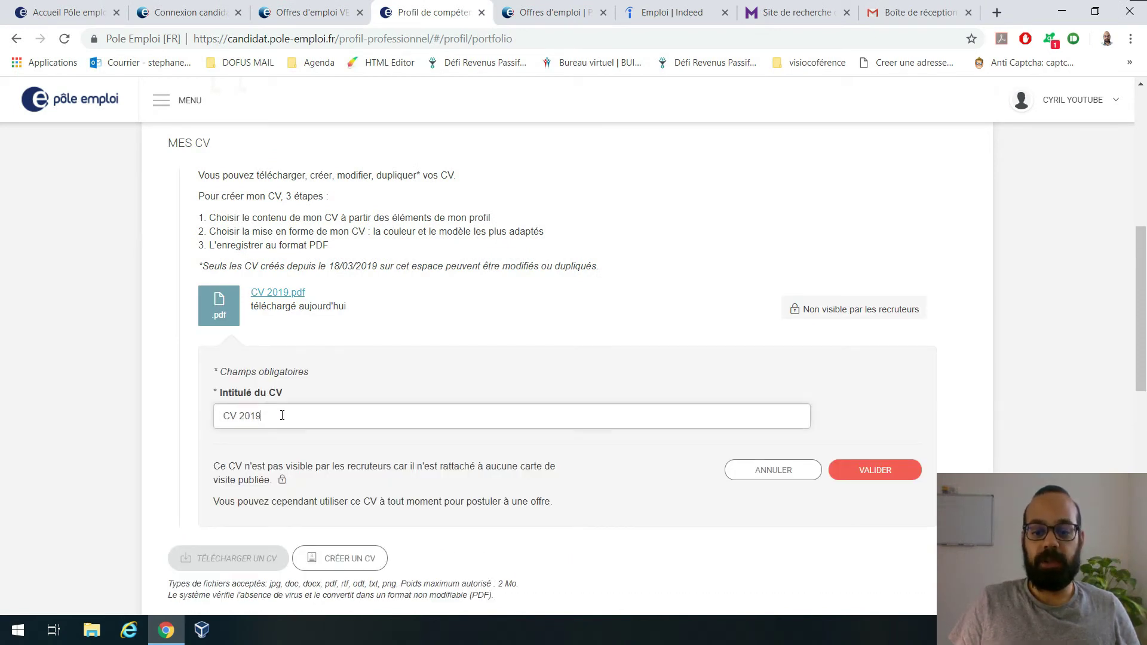
{"action": "scroll", "coordinate": [292, 418], "scroll_direction": "down", "scroll_amount": 1}
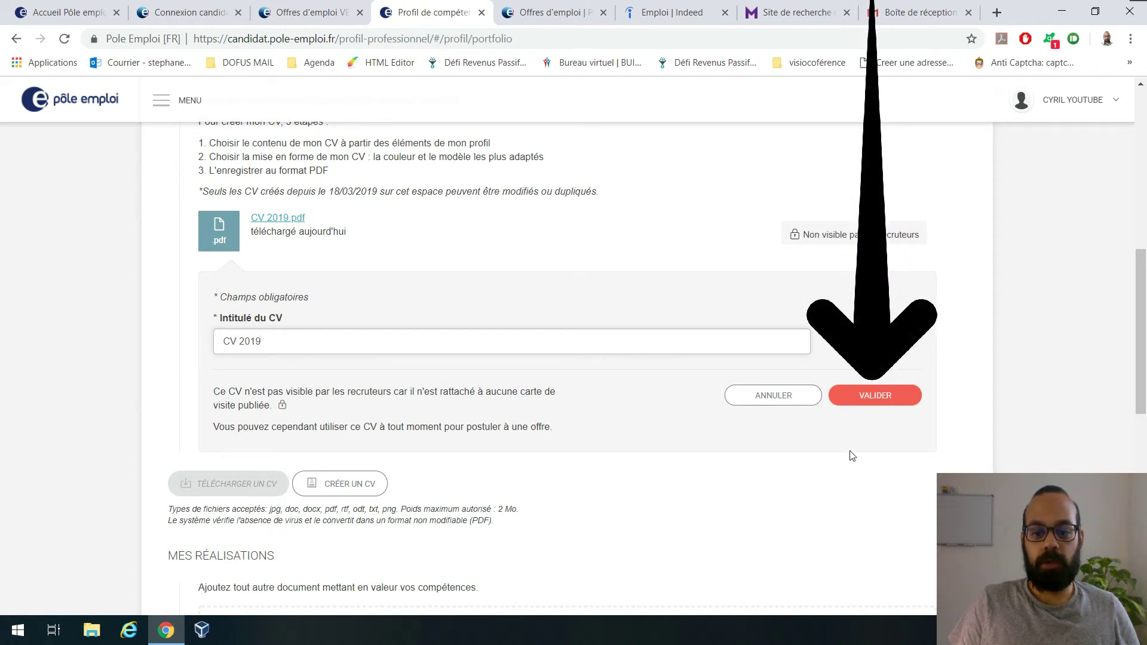
{"action": "left_click", "coordinate": [879, 404]}
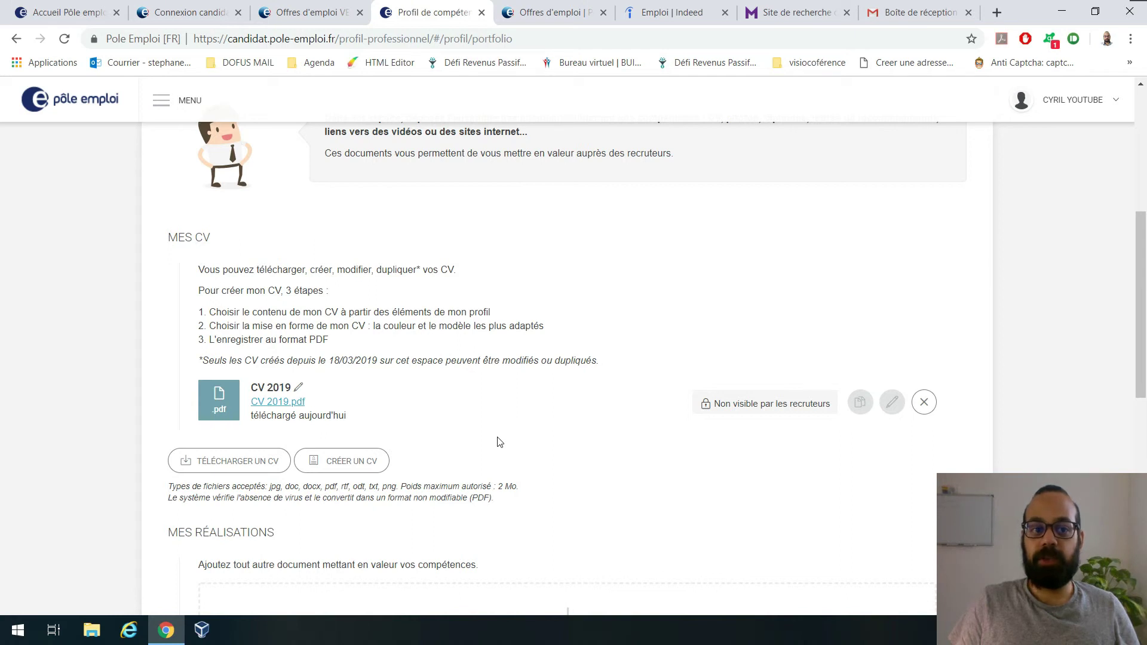
Return to the toy-shop seller offer, select CV 2019 with the prefilled letter, and send the application.
{"action": "left_click", "coordinate": [322, 16]}
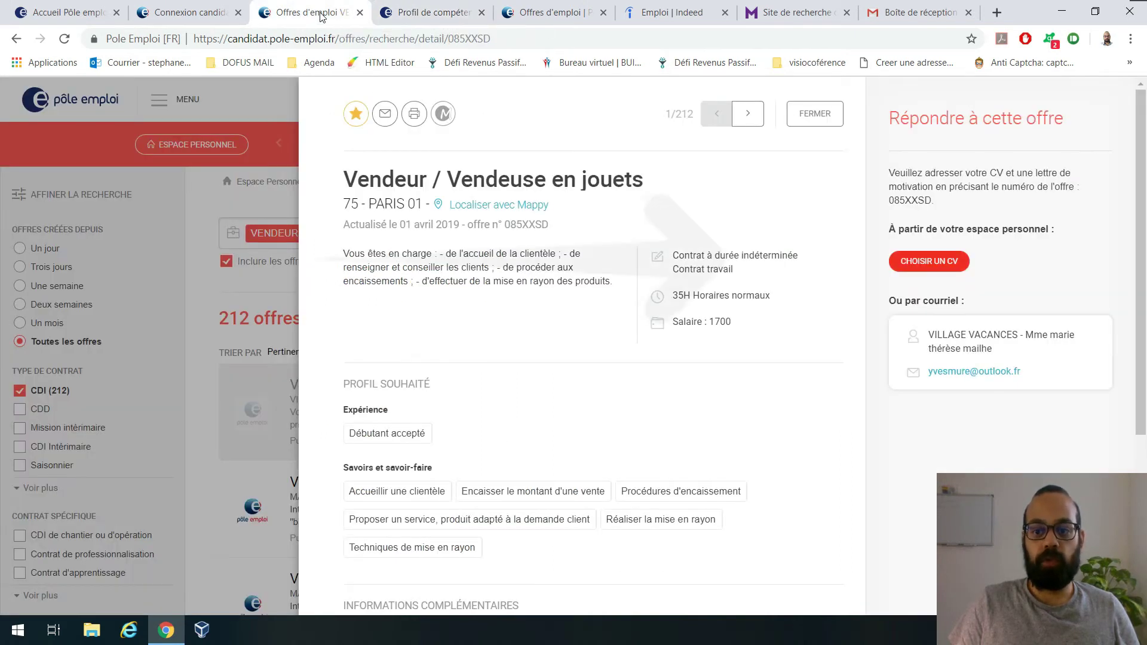
{"action": "left_click", "coordinate": [939, 264]}
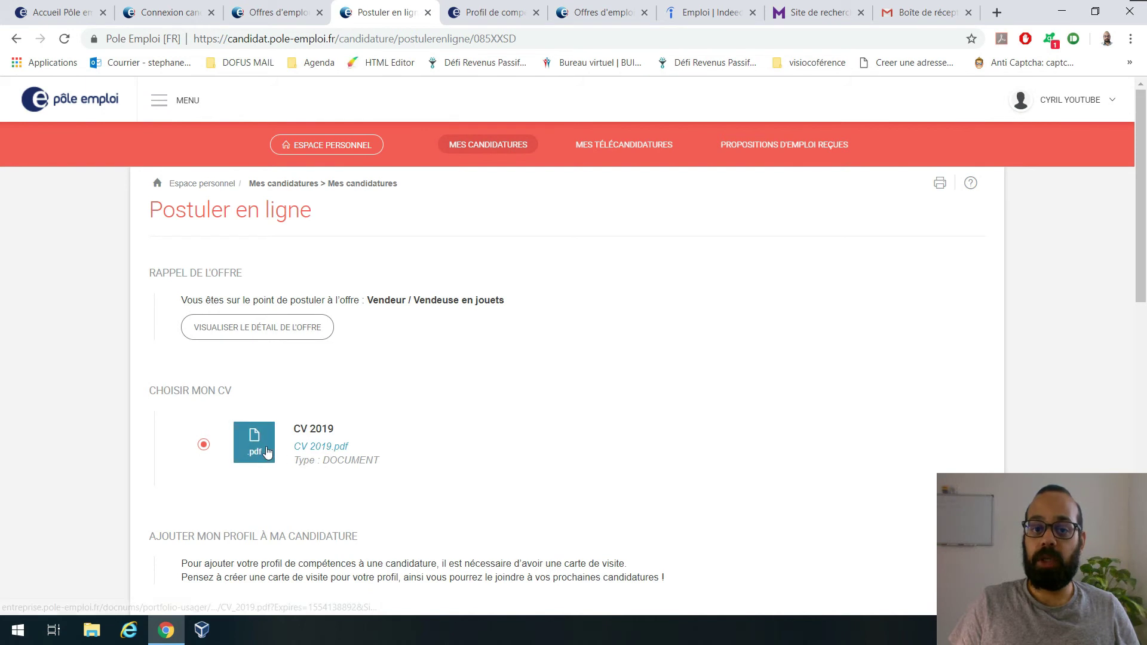
{"action": "scroll", "coordinate": [267, 454], "scroll_direction": "down", "scroll_amount": 1}
{"action": "scroll", "coordinate": [221, 450], "scroll_direction": "up", "scroll_amount": 1}
{"action": "scroll", "coordinate": [223, 445], "scroll_direction": "down", "scroll_amount": 4}
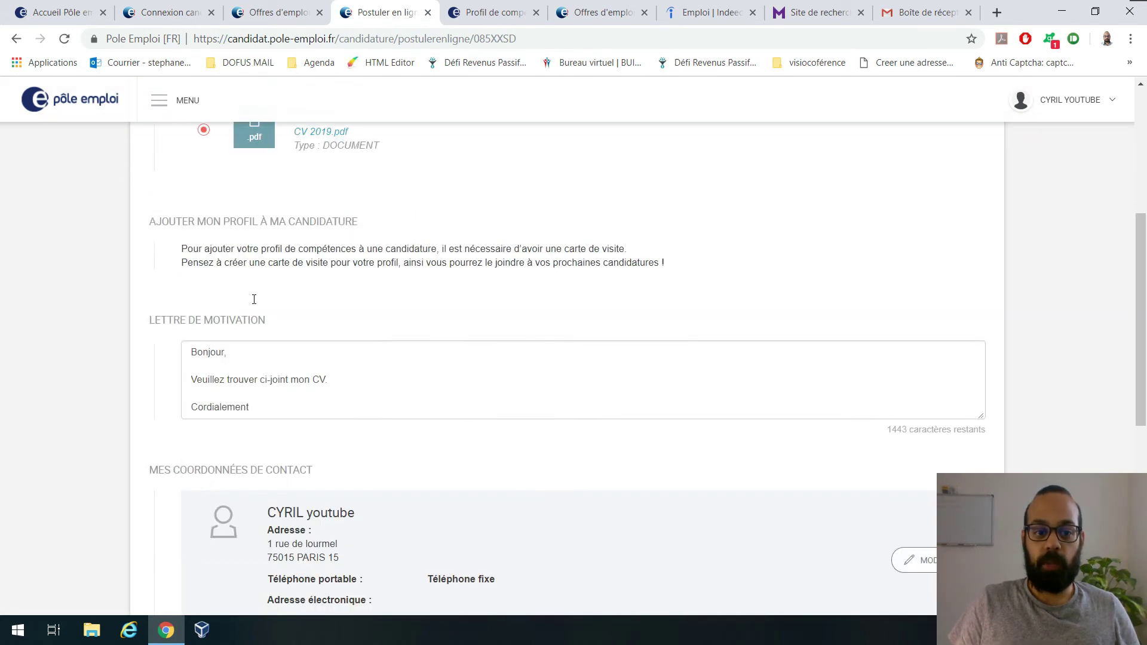
{"action": "scroll", "coordinate": [256, 347], "scroll_direction": "up", "scroll_amount": 1}
{"action": "scroll", "coordinate": [219, 392], "scroll_direction": "down", "scroll_amount": 1}
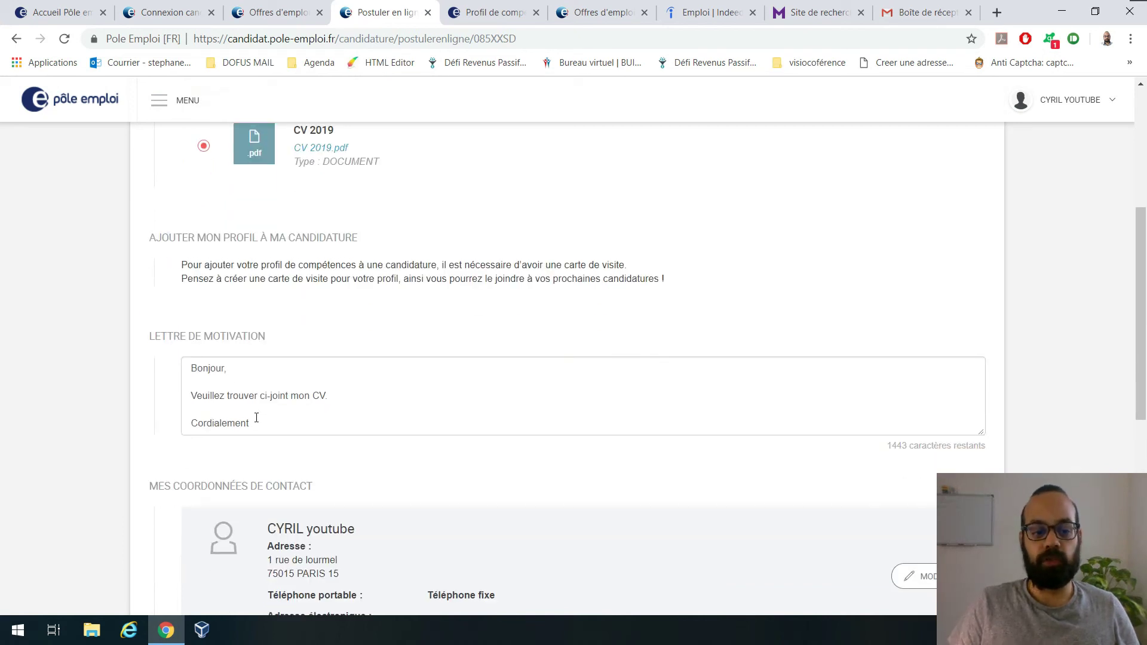
{"action": "scroll", "coordinate": [258, 415], "scroll_direction": "down", "scroll_amount": 1}
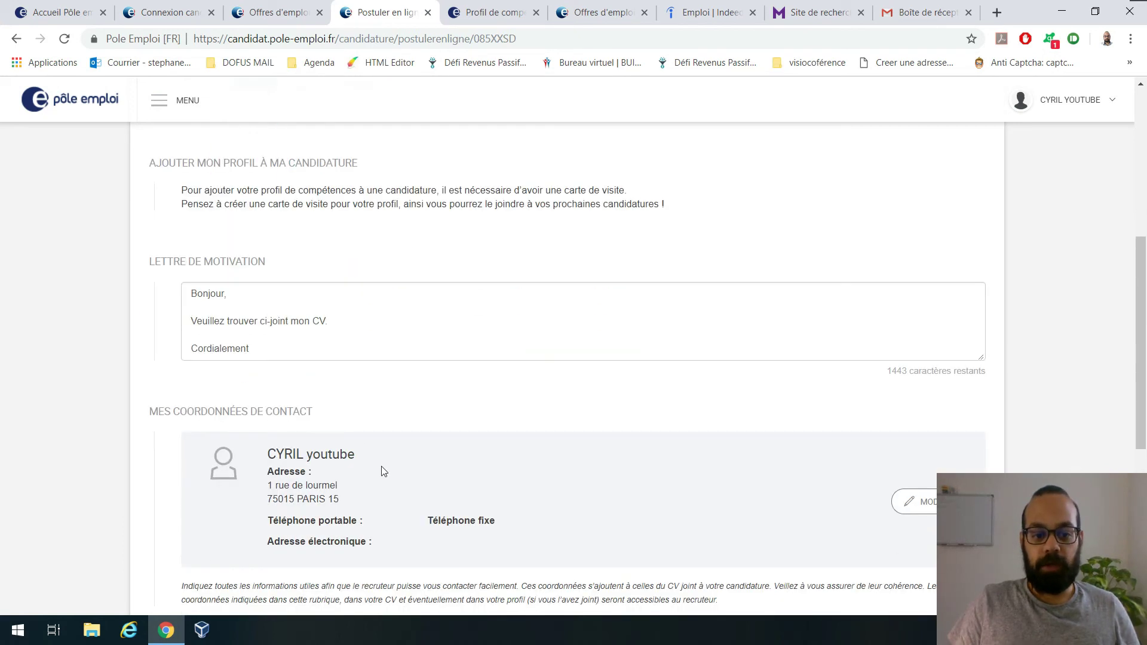
{"action": "scroll", "coordinate": [371, 460], "scroll_direction": "down", "scroll_amount": 1}
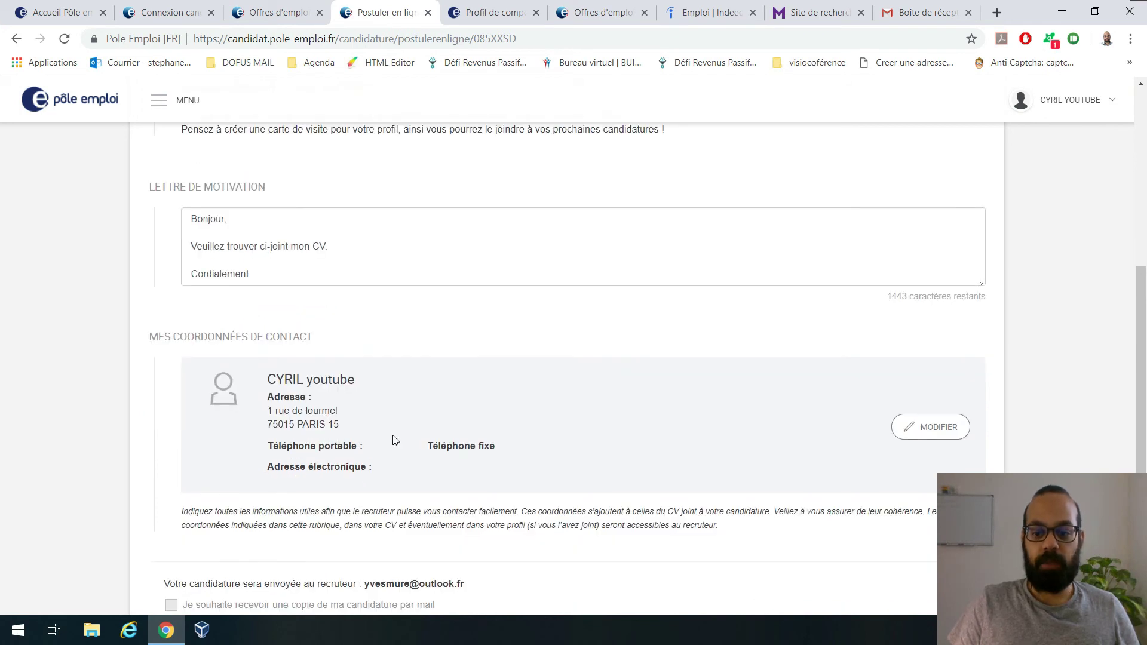
{"action": "scroll", "coordinate": [395, 440], "scroll_direction": "down", "scroll_amount": 2}
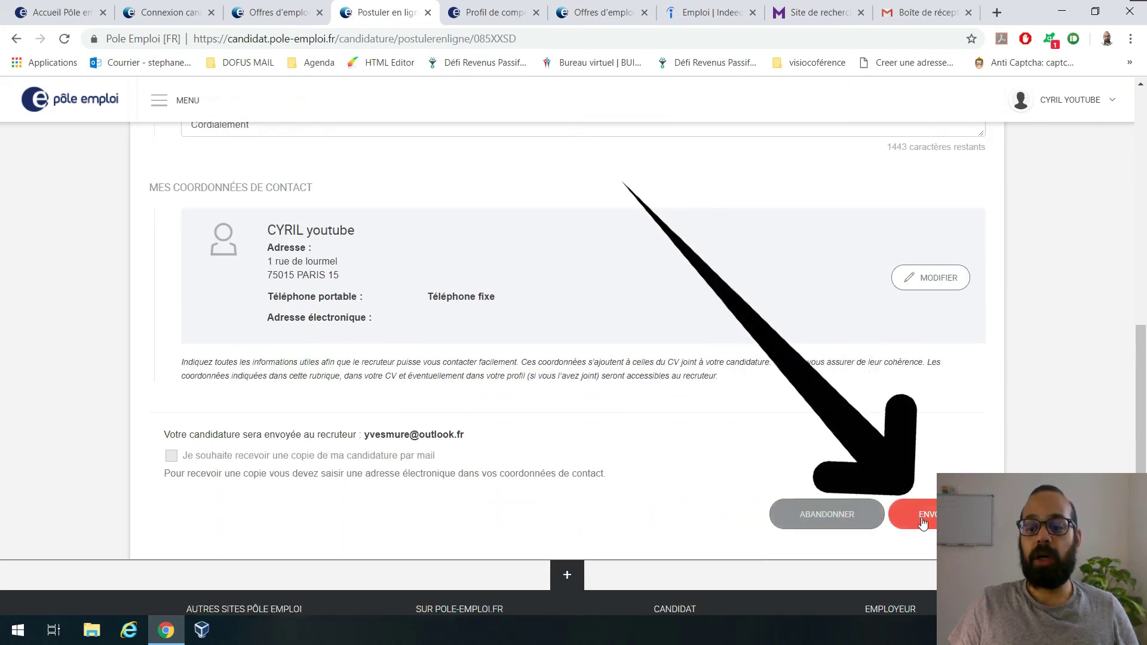
{"action": "left_click", "coordinate": [902, 509]}
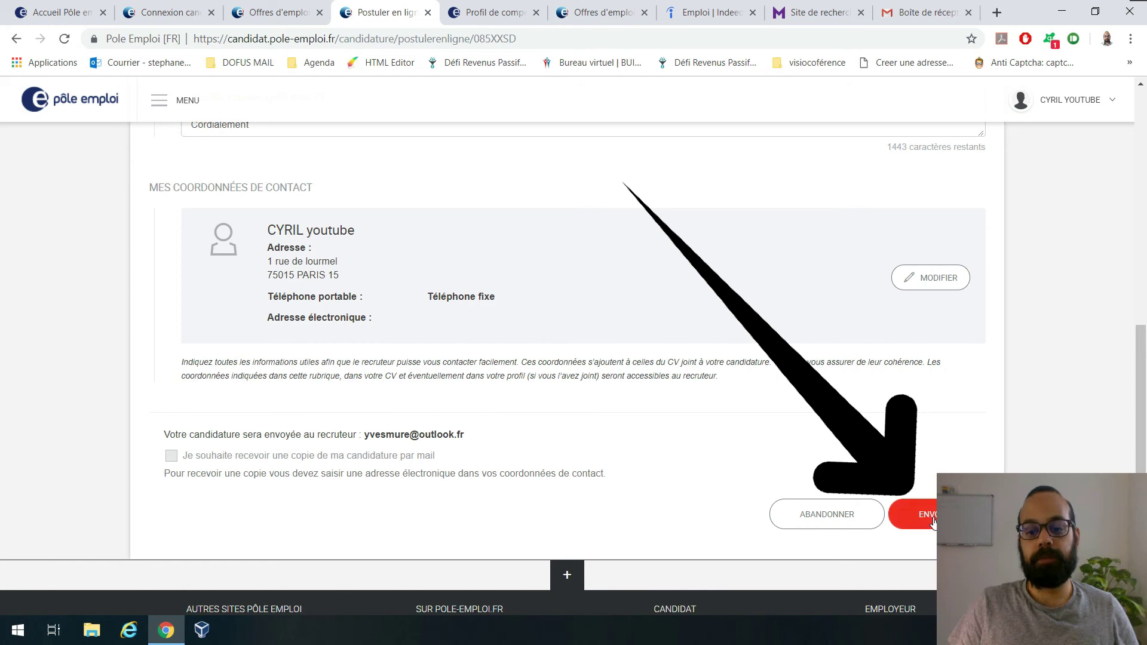